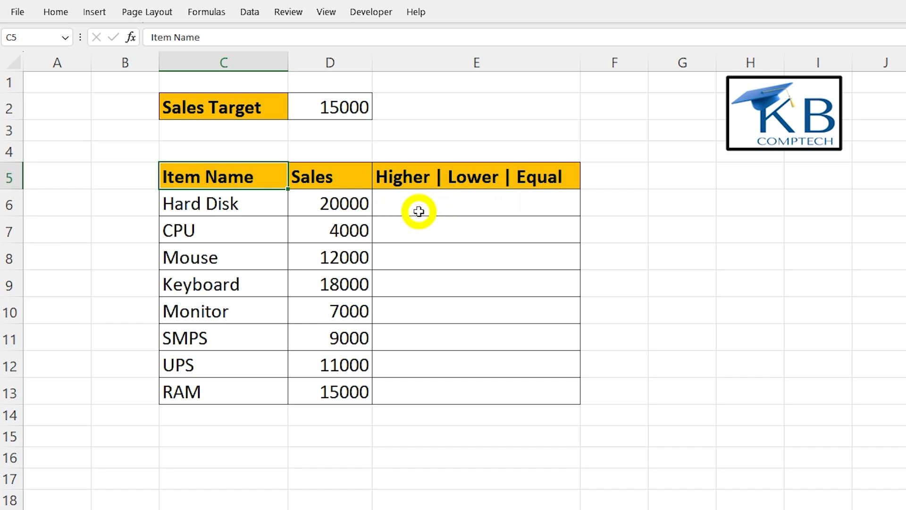
Step: Start an IF formula in E6 that returns "Higher" when D6 is greater than the absolute reference $D$2
{"action": "left_click", "coordinate": [385, 204]}
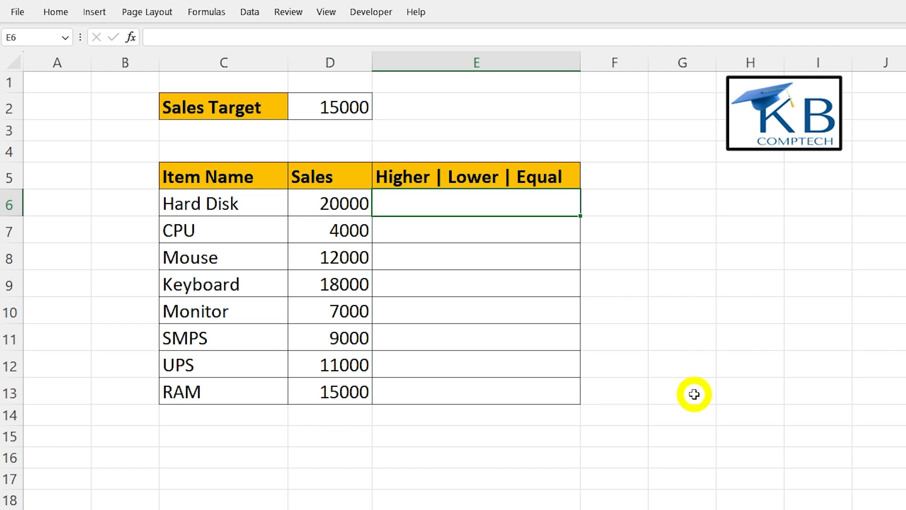
{"action": "type", "text": "=IF"}
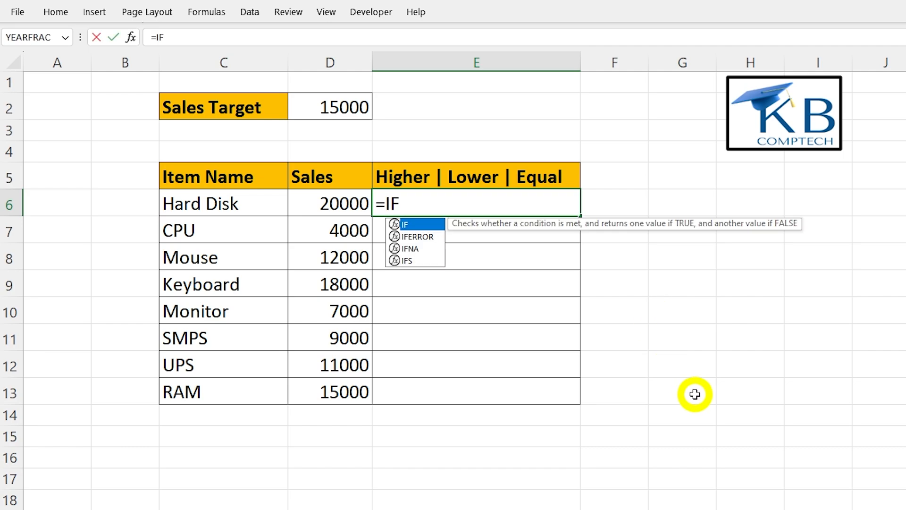
{"action": "type", "text": "("}
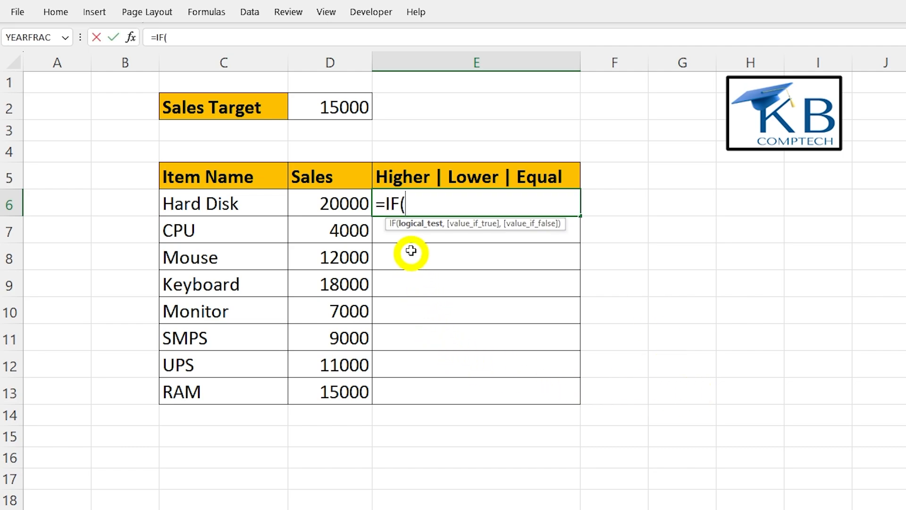
{"action": "left_click", "coordinate": [327, 204]}
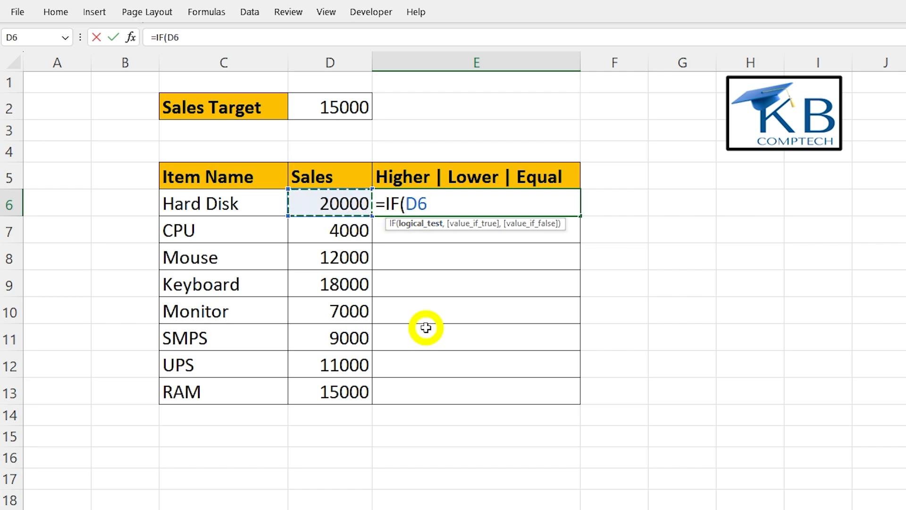
{"action": "type", "text": ">"}
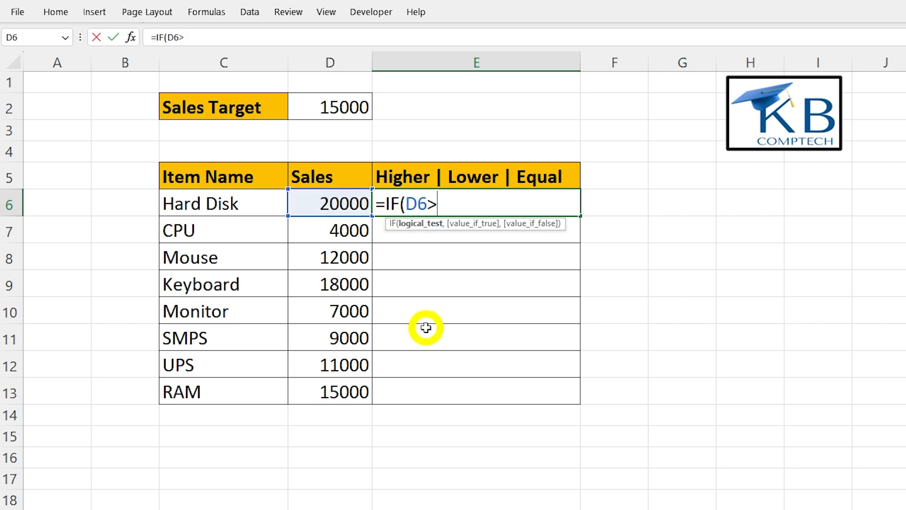
{"action": "left_click", "coordinate": [333, 107]}
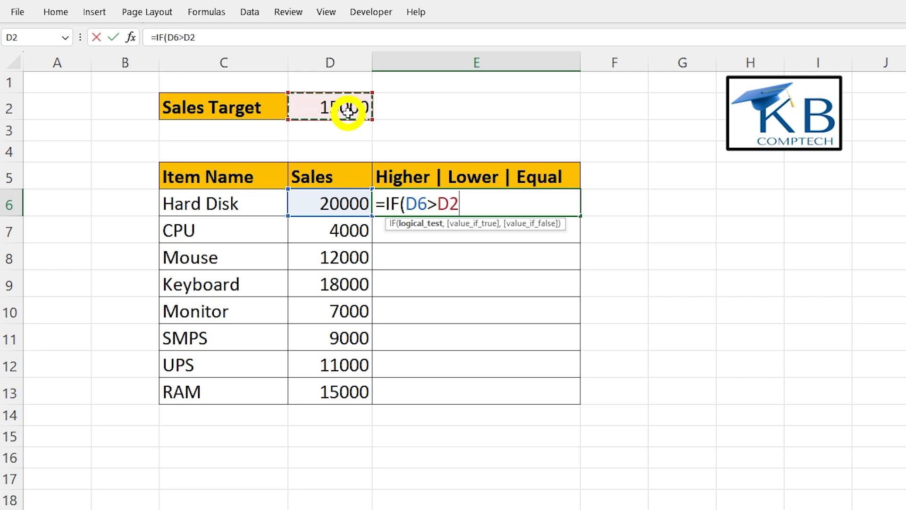
{"action": "key", "text": "F4"}
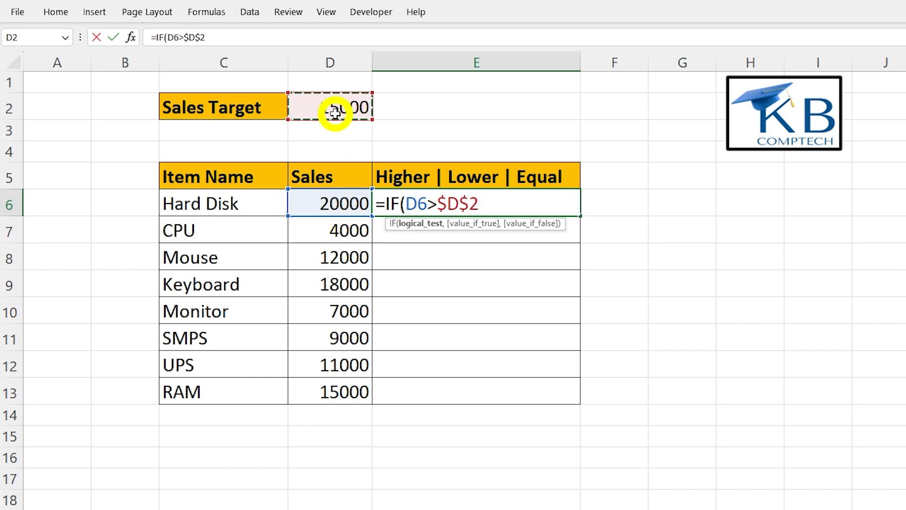
{"action": "type", "text": ","}
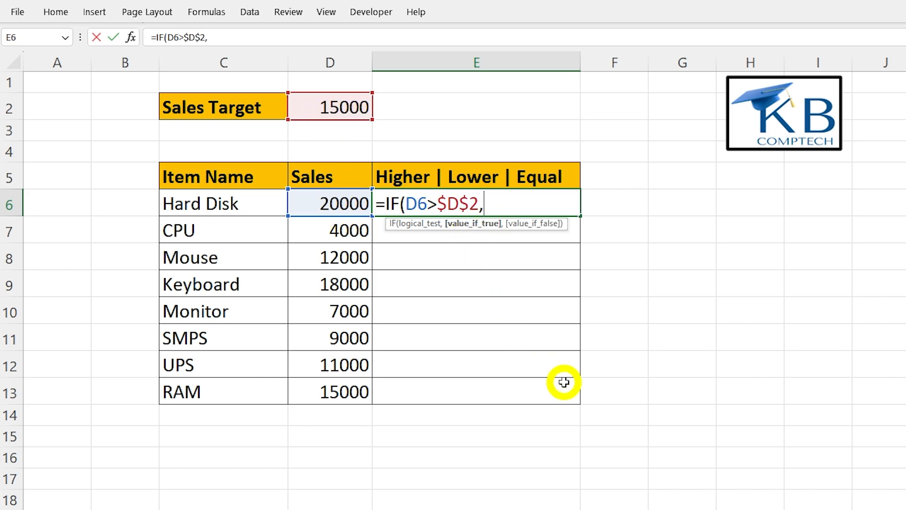
{"action": "type", "text": "\"Higher"}
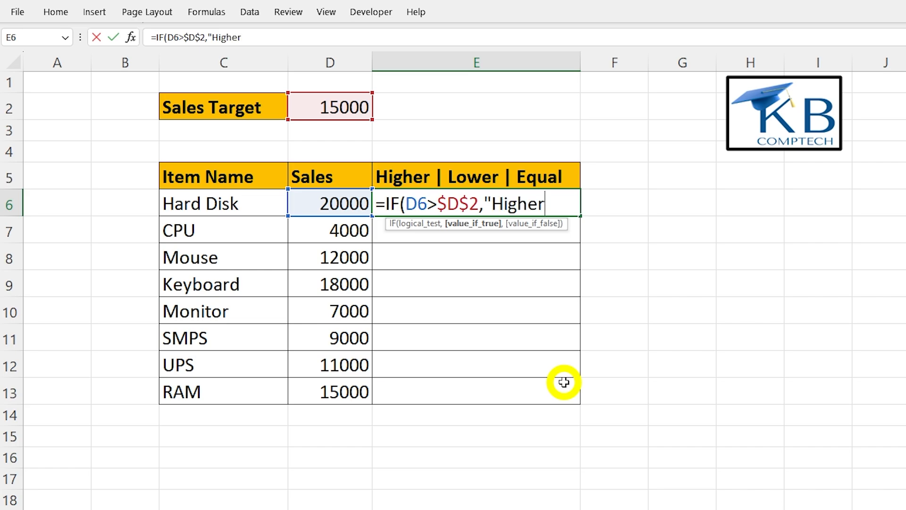
{"action": "type", "text": "\","}
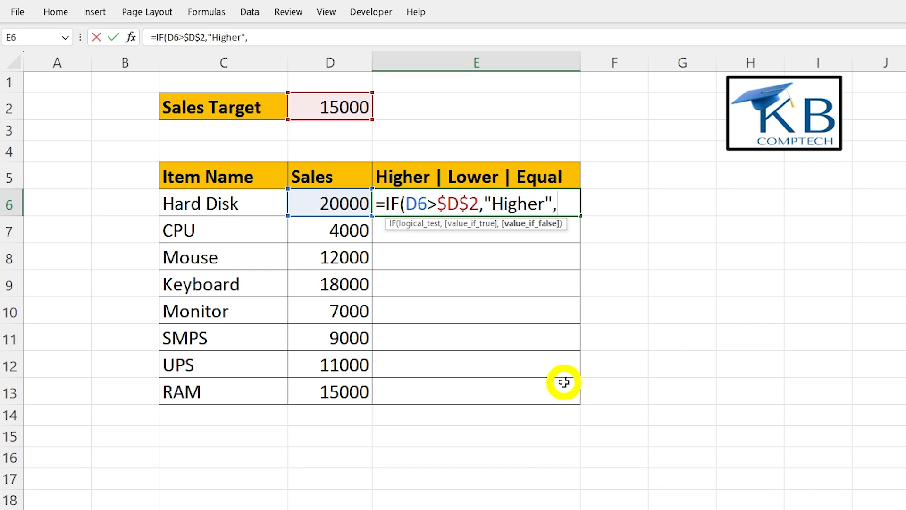
Step: Nest a second IF as the false value in E6, returning "Lower" when D6 is less than $D$2
{"action": "type", "text": "IF"}
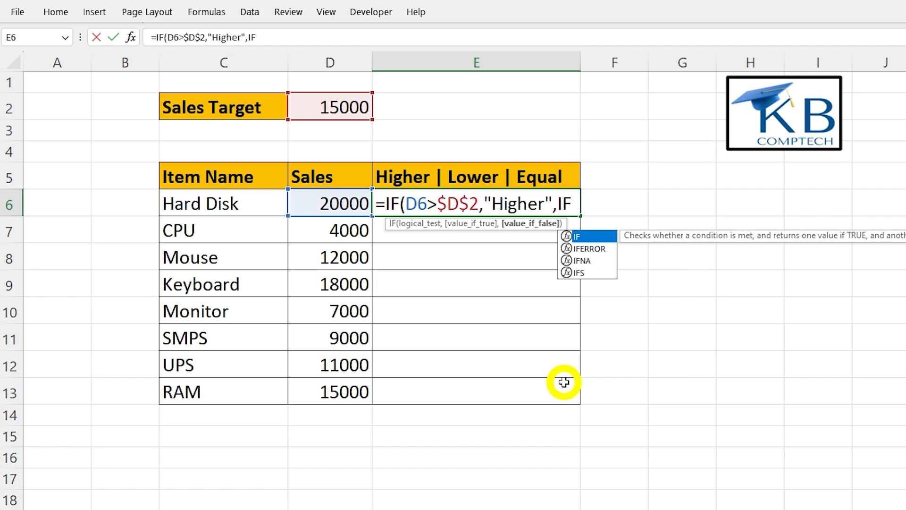
{"action": "type", "text": "("}
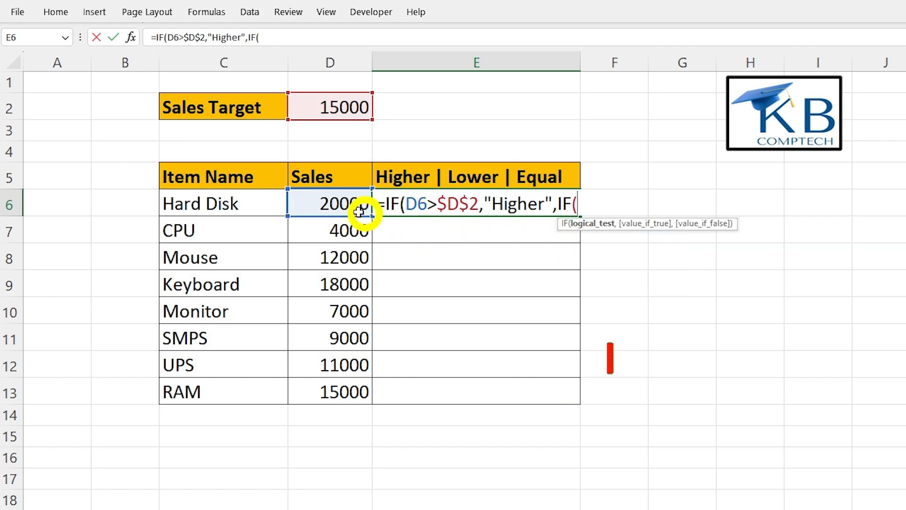
{"action": "left_click", "coordinate": [336, 206]}
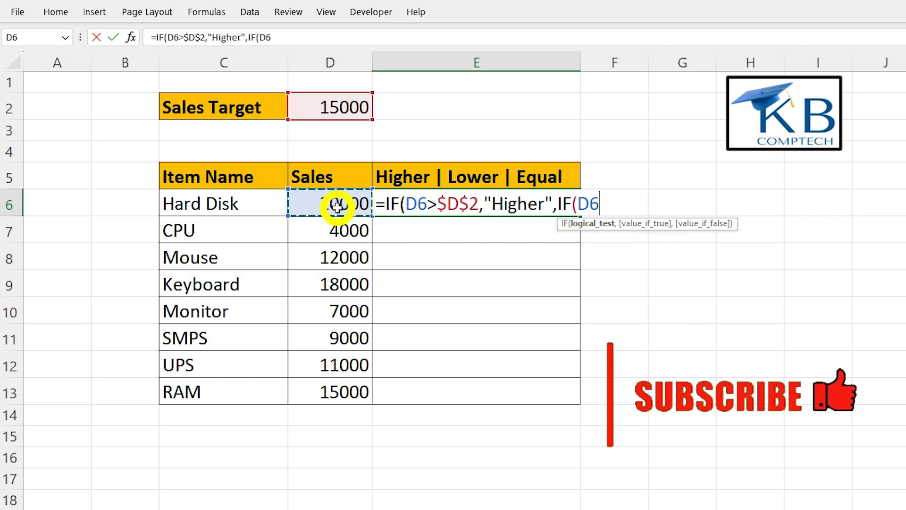
{"action": "type", "text": "<"}
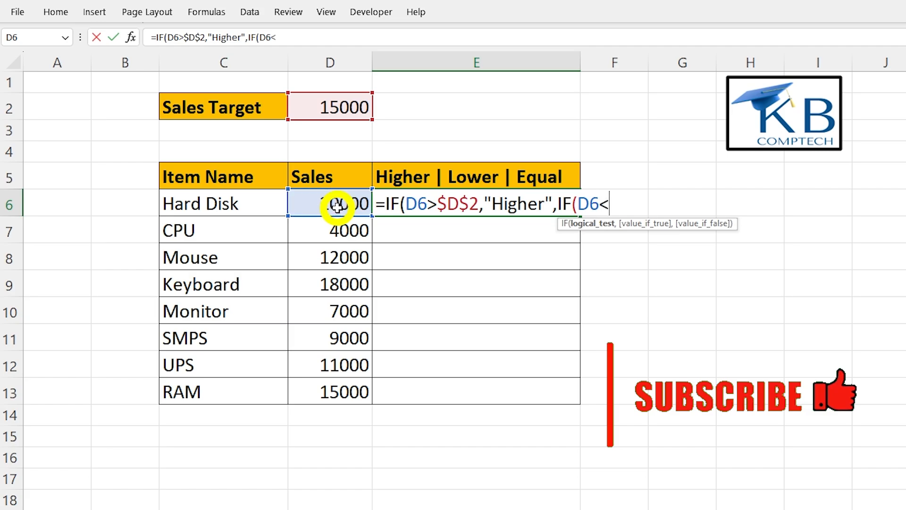
{"action": "left_click", "coordinate": [337, 107]}
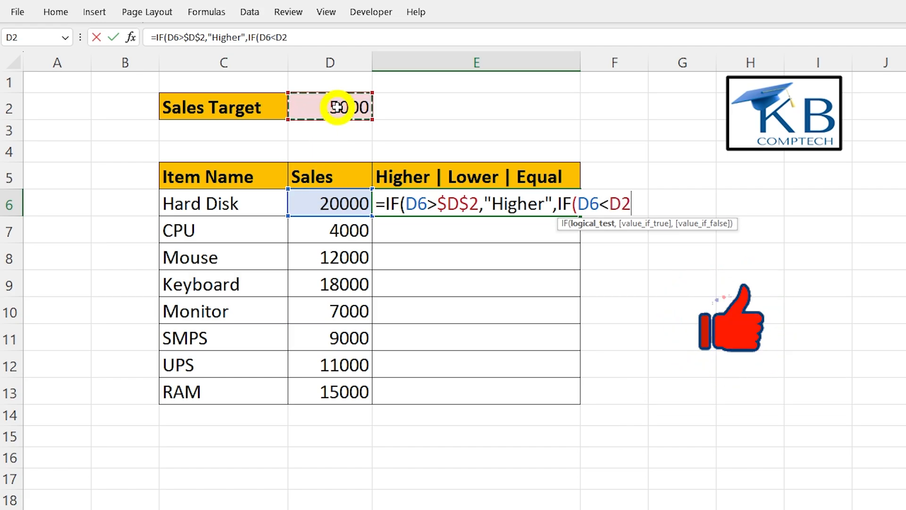
{"action": "key", "text": "F4"}
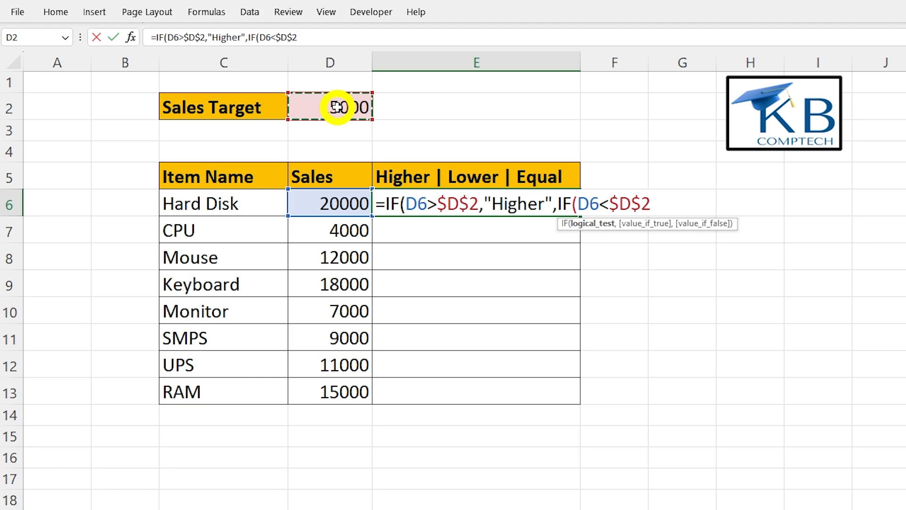
{"action": "type", "text": ",\"Lower\","}
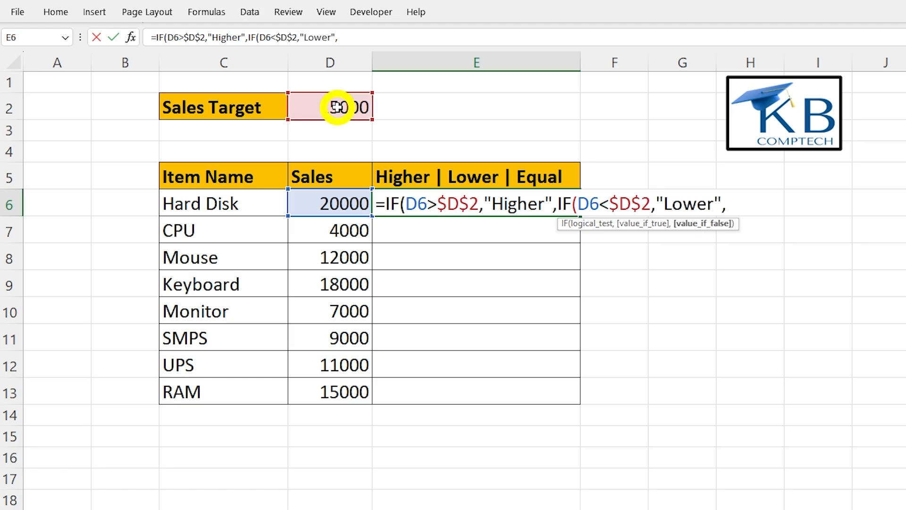
Step: Nest a third IF in E6 returning "Equal" when D6 equals $D$2, then close all brackets and enter the formula
{"action": "type", "text": "IF("}
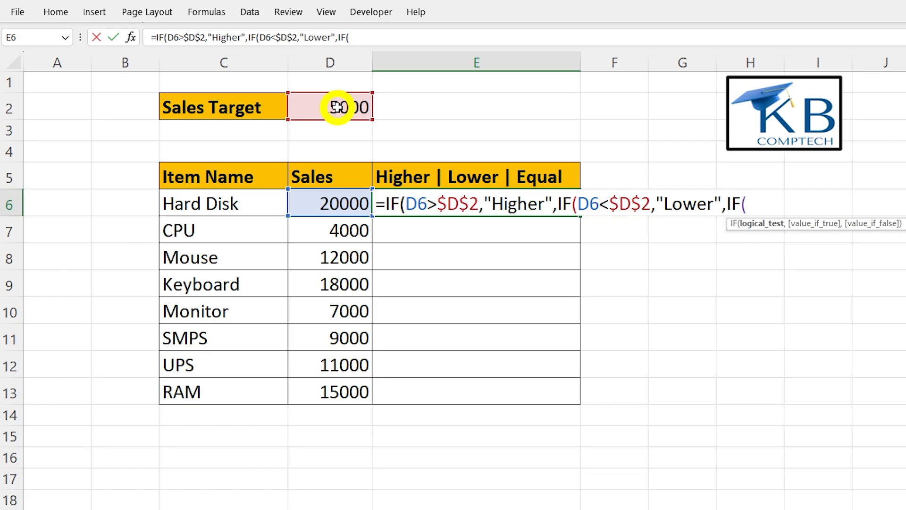
{"action": "left_click", "coordinate": [348, 203]}
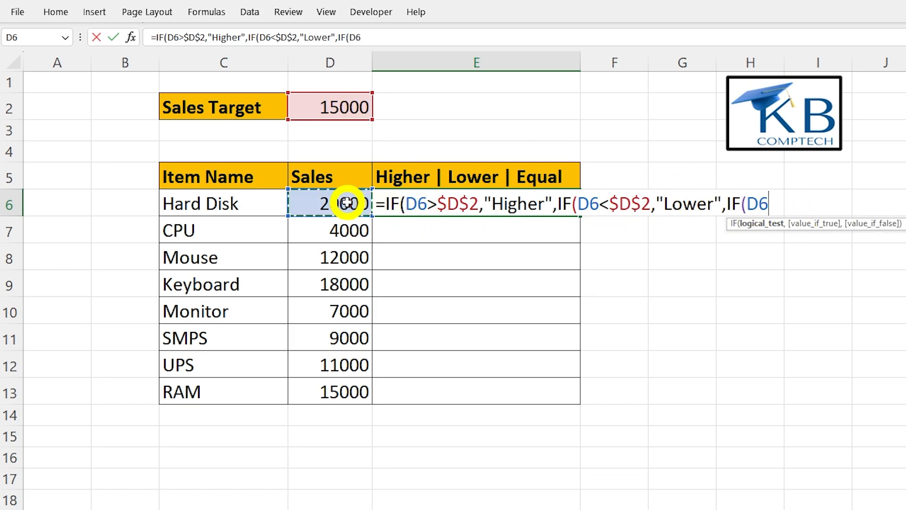
{"action": "type", "text": "="}
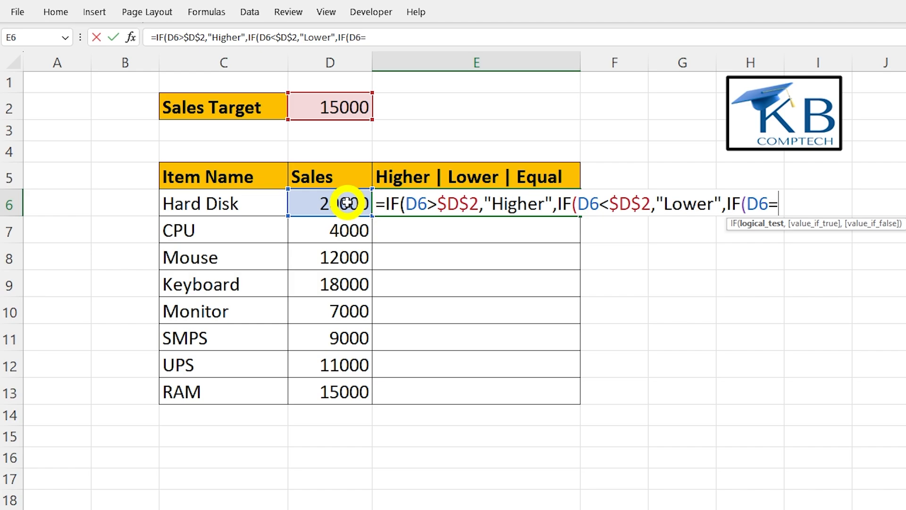
{"action": "left_click", "coordinate": [325, 112]}
{"action": "key", "text": "F4"}
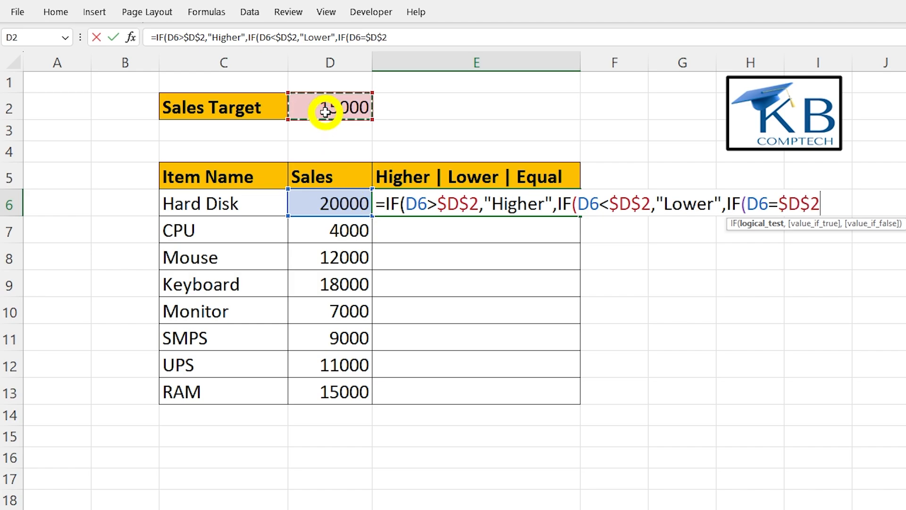
{"action": "type", "text": ","}
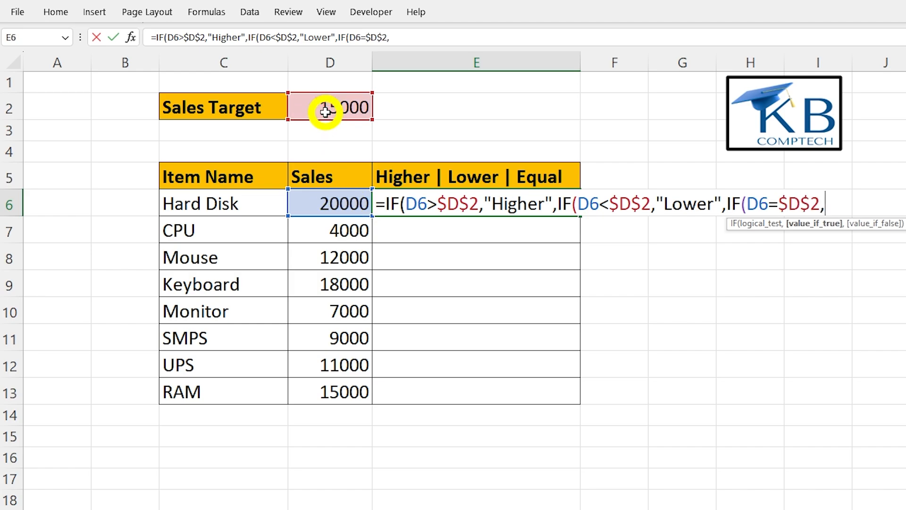
{"action": "type", "text": "\"Equal\""}
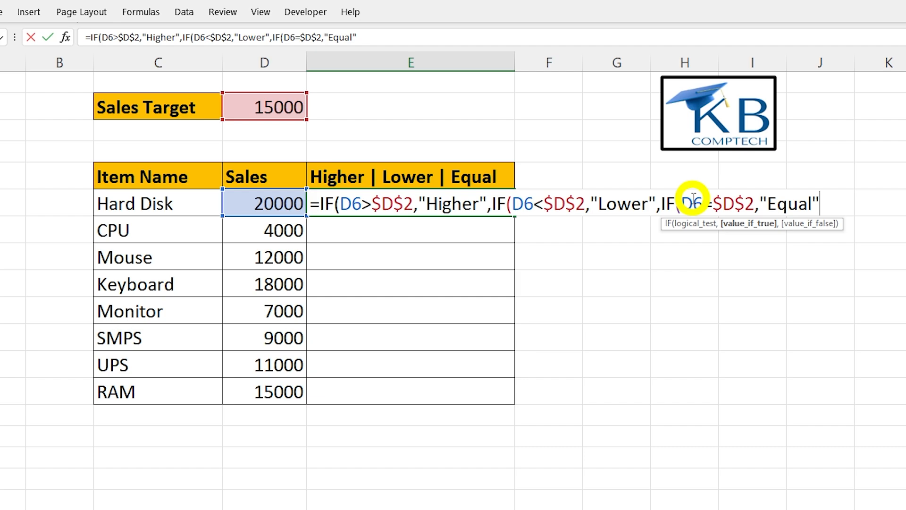
{"action": "type", "text": ")"}
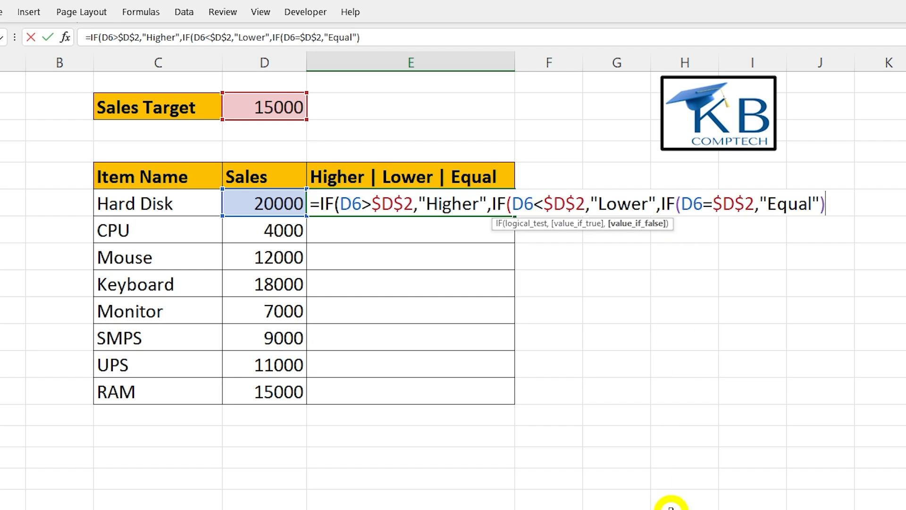
{"action": "type", "text": "))"}
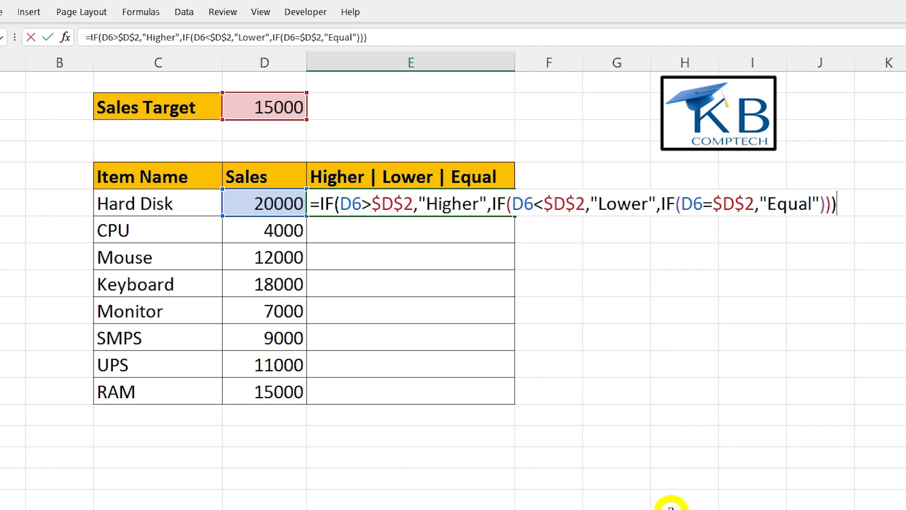
{"action": "key", "text": "Return"}
Step: Fill the nested IF formula from E6 down to E13 for the remaining items
{"action": "left_click", "coordinate": [382, 207]}
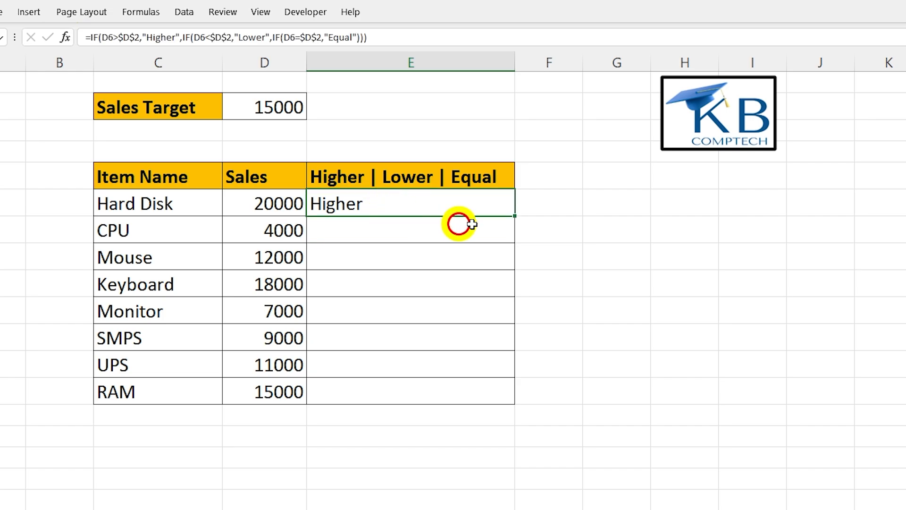
{"action": "double_click", "coordinate": [514, 216]}
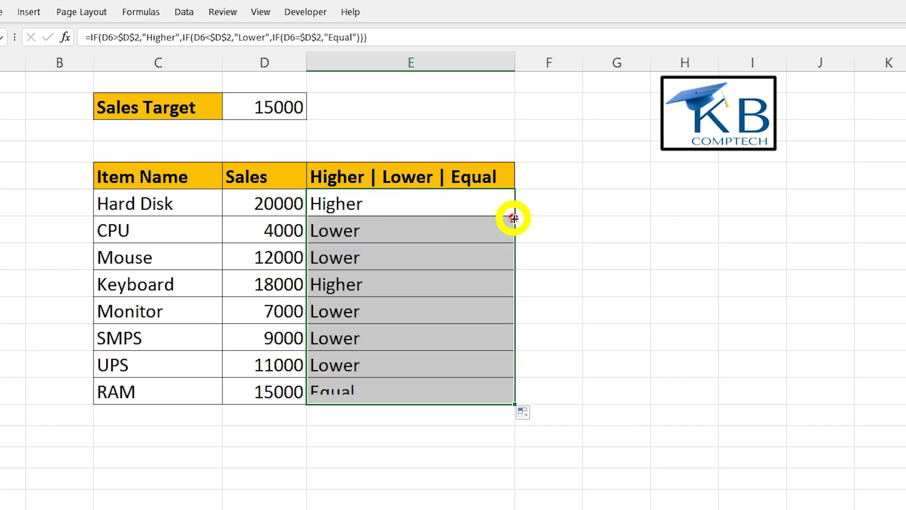
{"action": "left_click", "coordinate": [400, 220]}
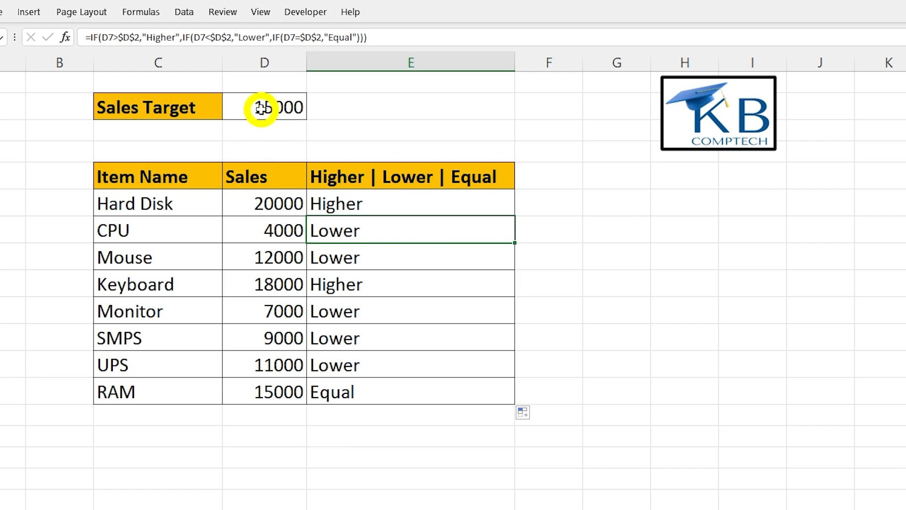
Step: Examine the three nested IF conditions in E6's formula, leaving it without changes
{"action": "double_click", "coordinate": [347, 207]}
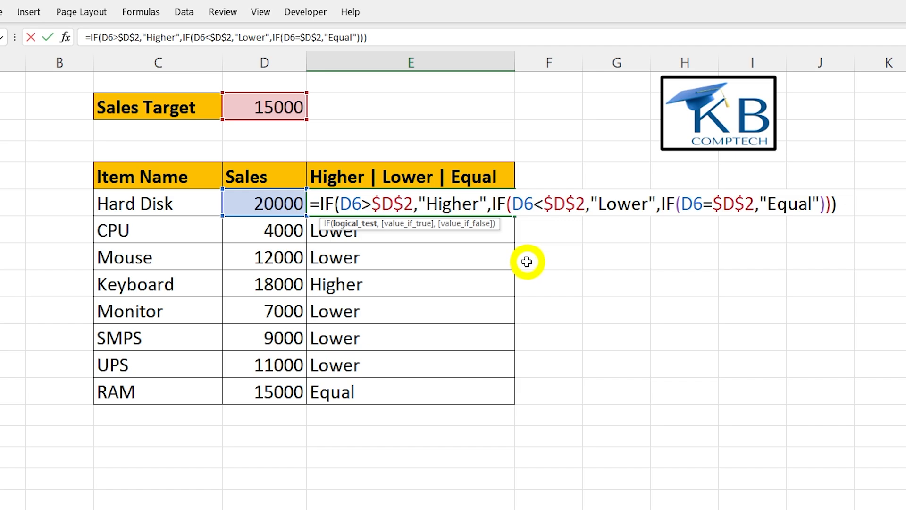
{"action": "key", "text": "Escape"}
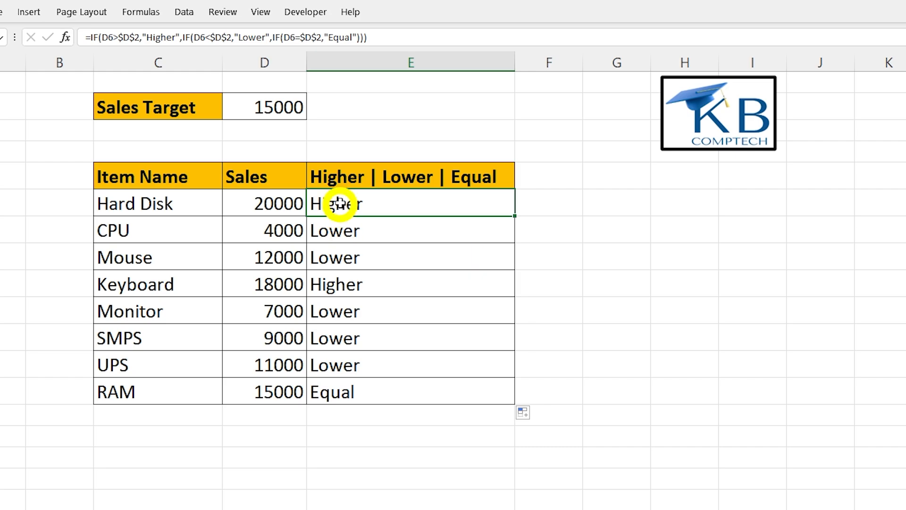
Step: Clear the formulas in E7:E13, keeping the one for Hard Disk
{"action": "left_click_drag", "start_coordinate": [360, 231], "coordinate": [360, 381]}
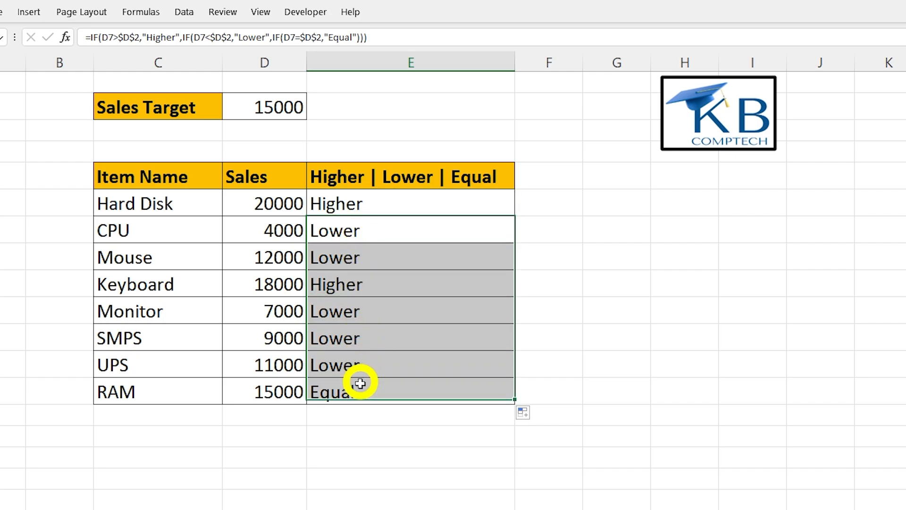
{"action": "key", "text": "Delete"}
Step: Start an IFS formula in E7 whose first condition returns "Higher" when D7 is greater than $D$2
{"action": "left_click", "coordinate": [343, 230]}
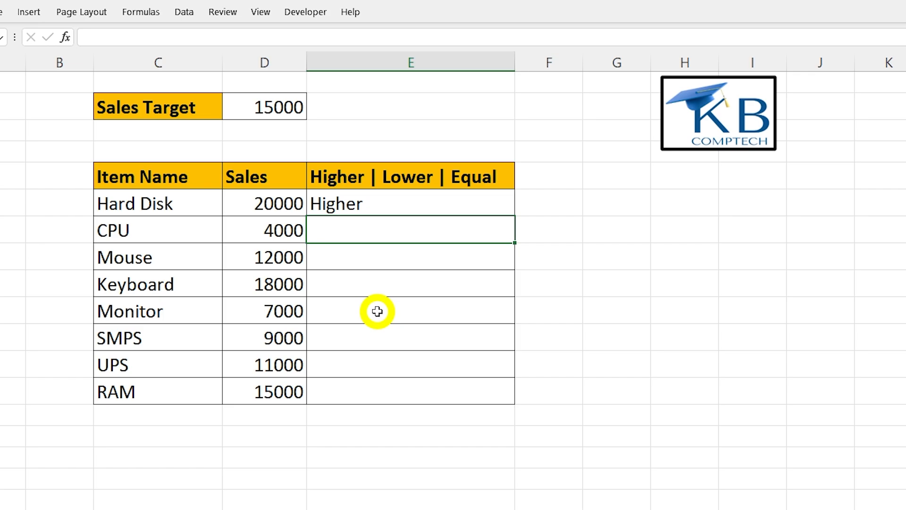
{"action": "type", "text": "=IFS("}
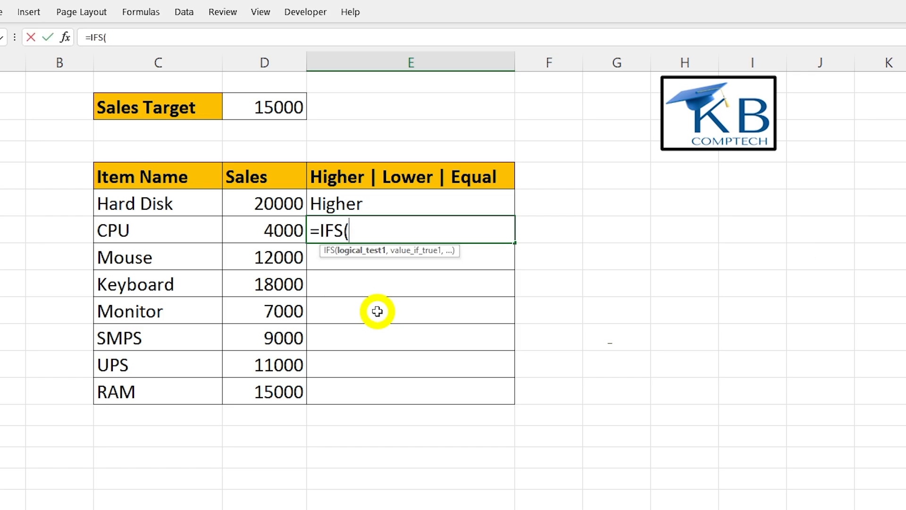
{"action": "left_click", "coordinate": [273, 233]}
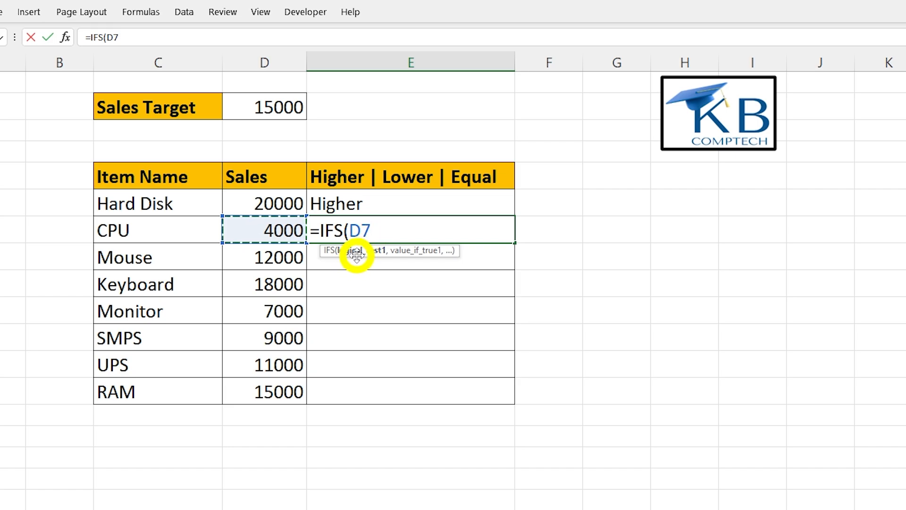
{"action": "type", "text": ">"}
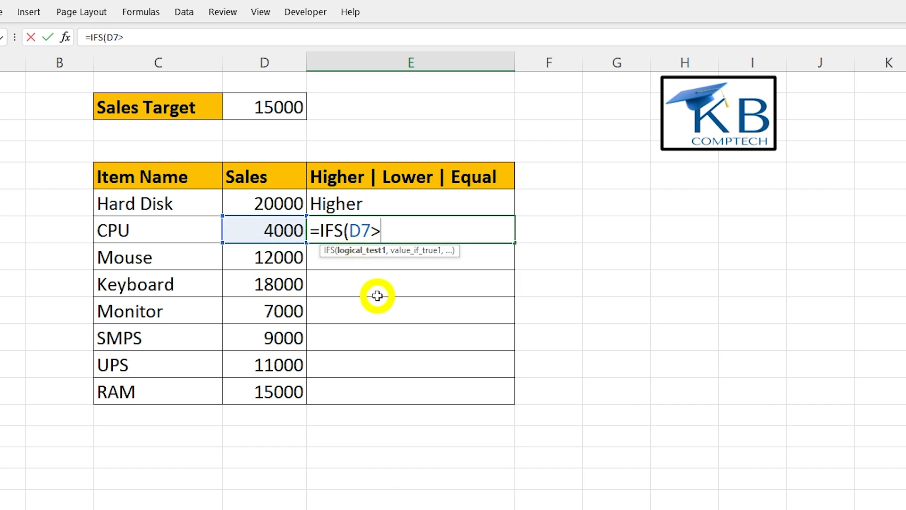
{"action": "left_click", "coordinate": [262, 110]}
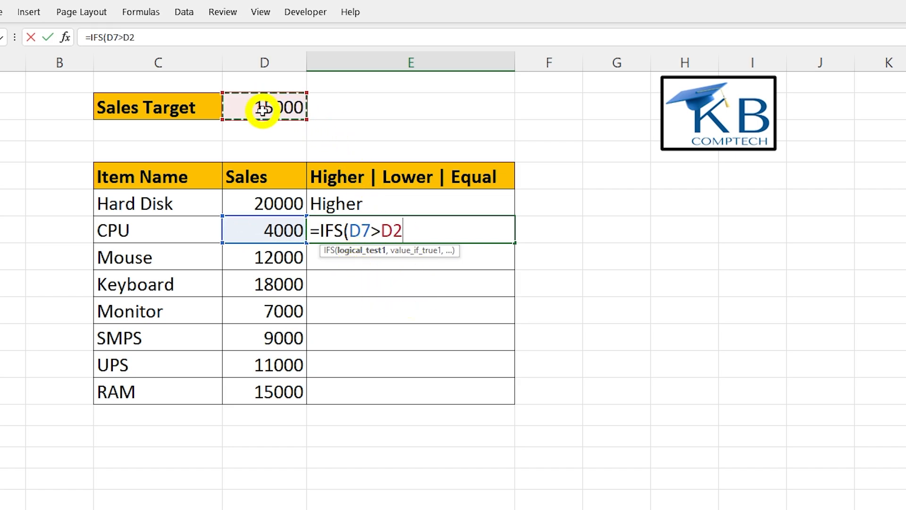
{"action": "key", "text": "F4"}
{"action": "type", "text": ","}
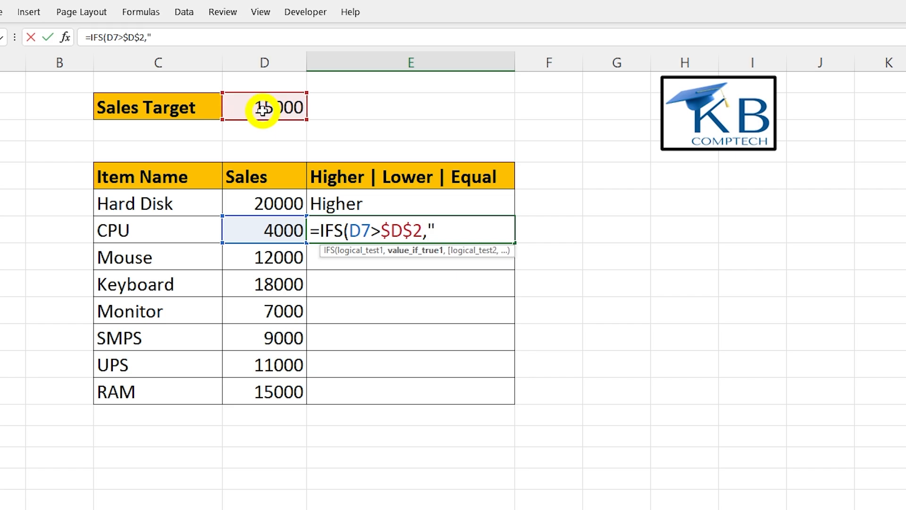
{"action": "type", "text": "\"Higer"}
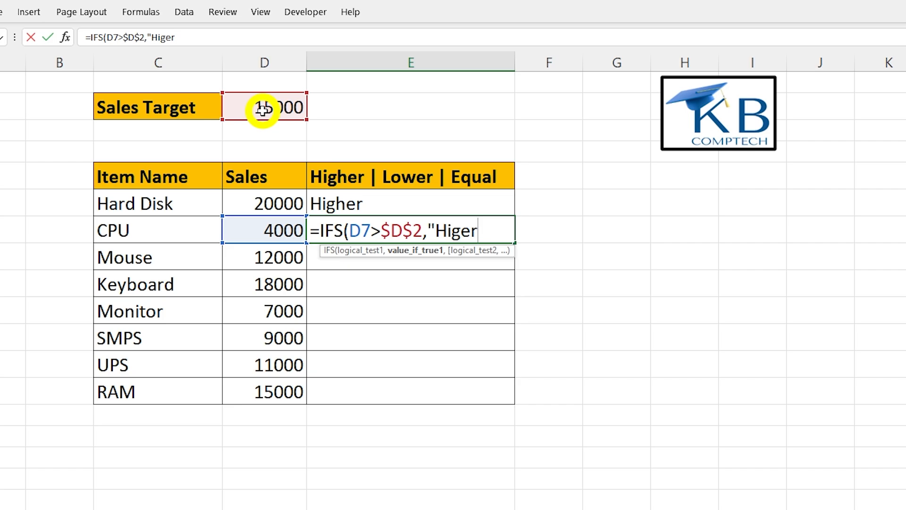
{"action": "key", "text": "BackSpace"}
{"action": "key", "text": "BackSpace"}
{"action": "type", "text": "her\","}
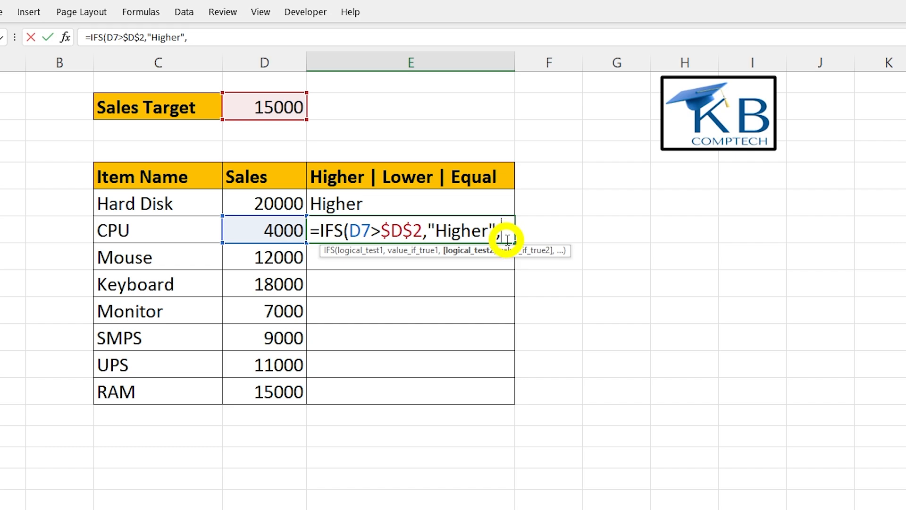
Step: Add a second IFS condition in E7 returning "Lower" when D7 is less than $D$2
{"action": "left_click", "coordinate": [279, 229]}
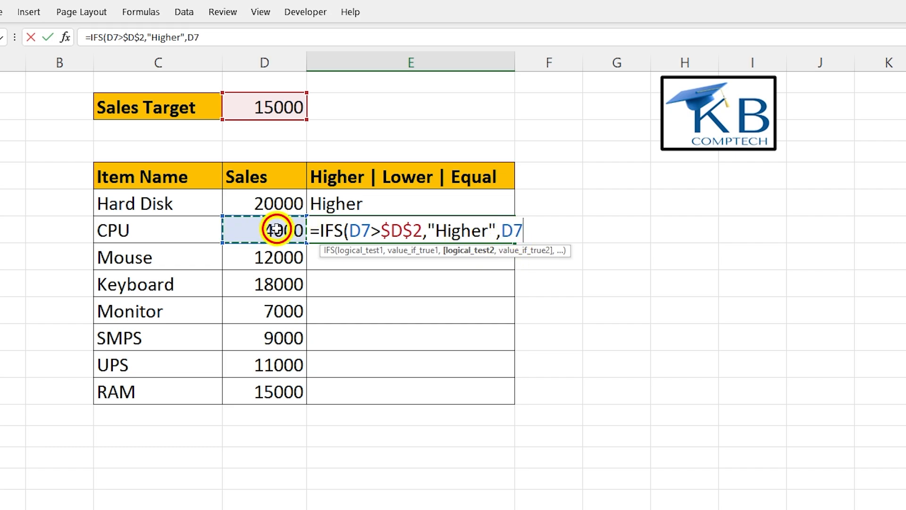
{"action": "type", "text": "<"}
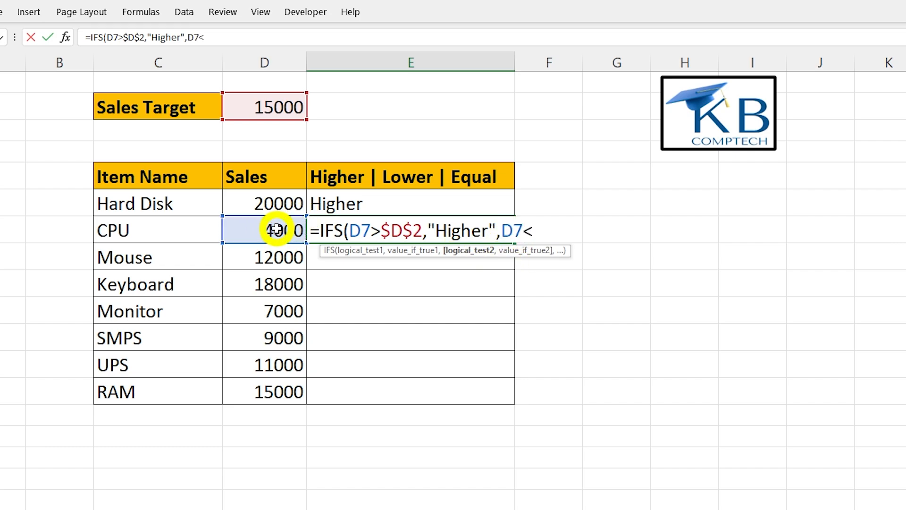
{"action": "left_click", "coordinate": [266, 104]}
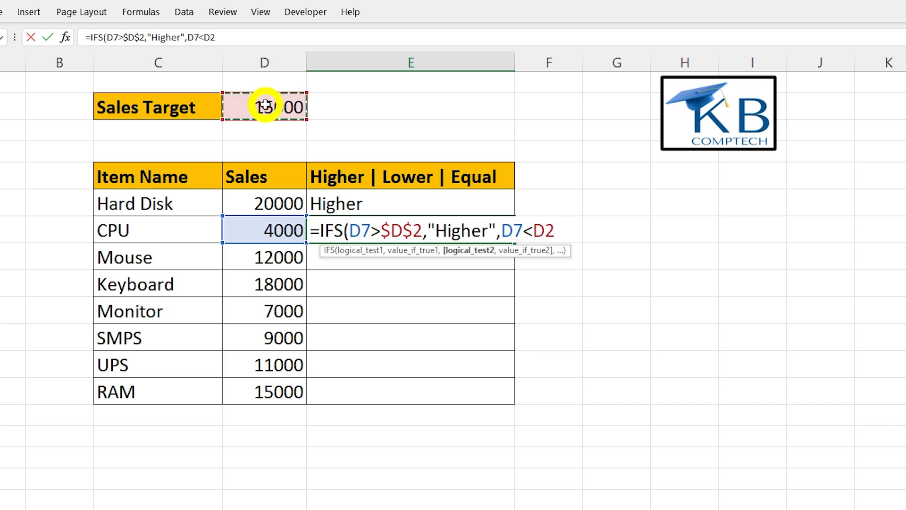
{"action": "key", "text": "F4"}
{"action": "type", "text": ","}
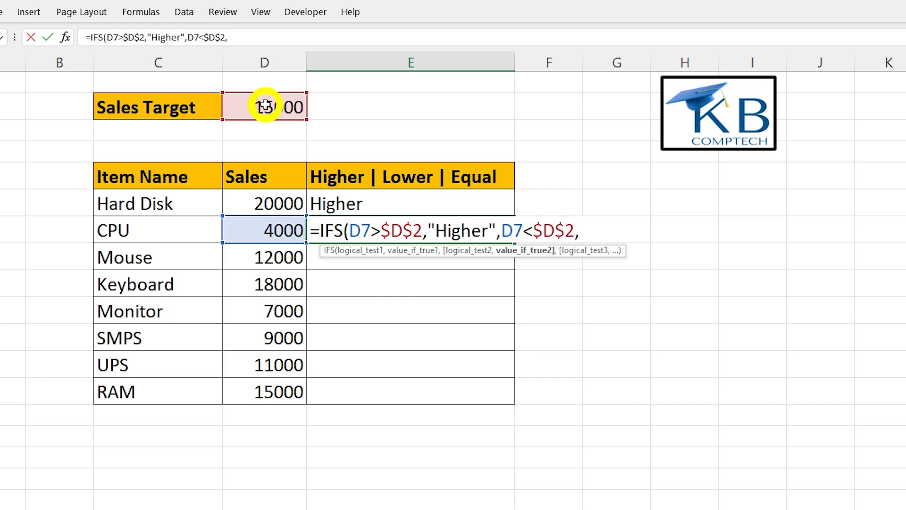
{"action": "type", "text": "\"Lower"}
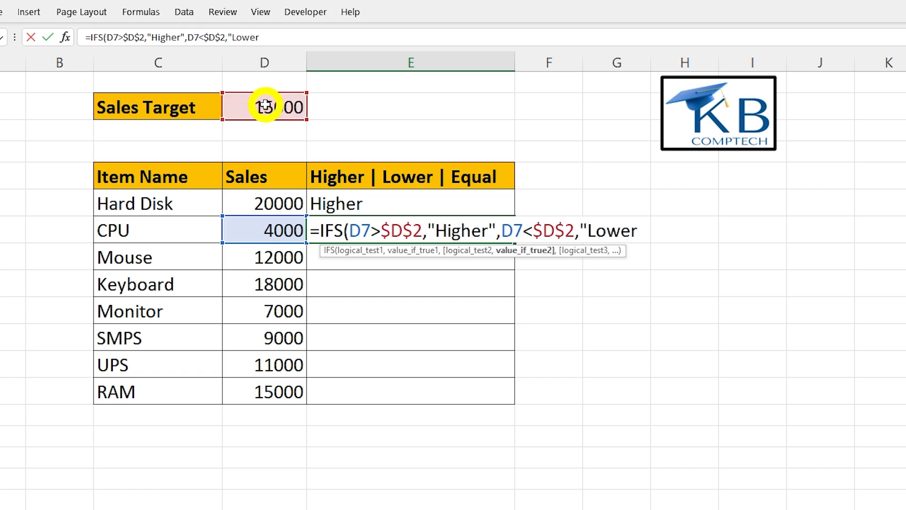
{"action": "type", "text": "\","}
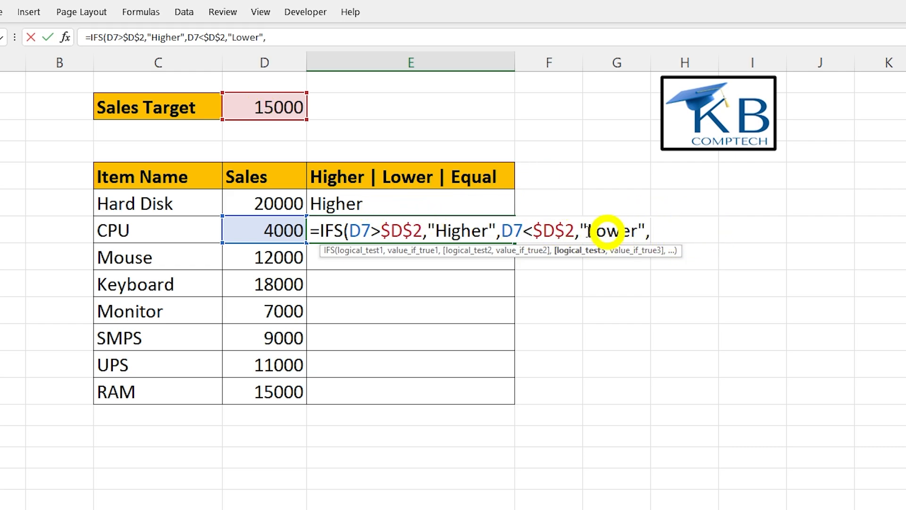
Step: Complete the IFS formula in E7 with "Equal" when D7 equals $D$2, and fill it down to E13
{"action": "left_click", "coordinate": [272, 230]}
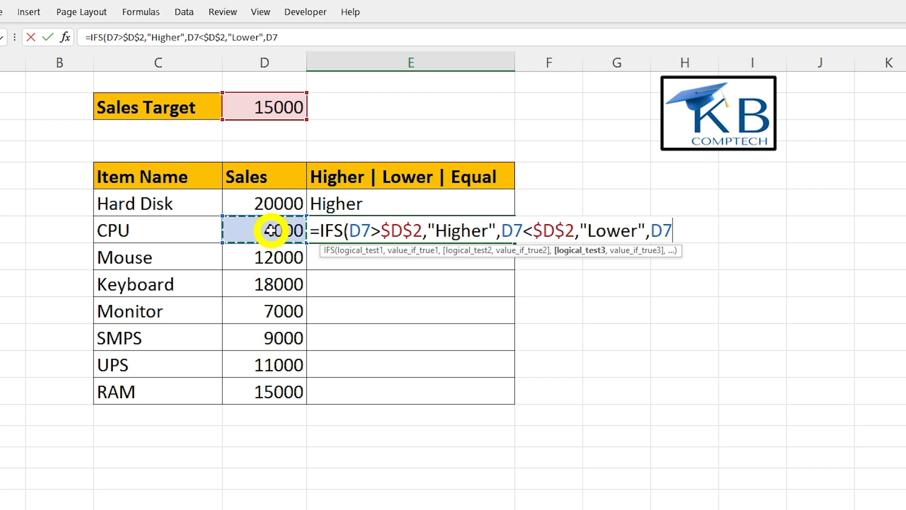
{"action": "type", "text": "="}
{"action": "left_click", "coordinate": [273, 108]}
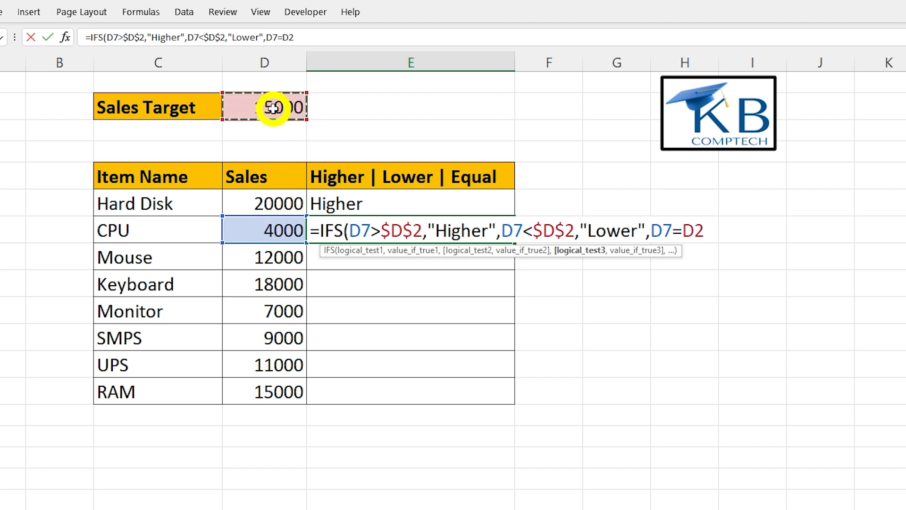
{"action": "key", "text": "F4"}
{"action": "type", "text": ","}
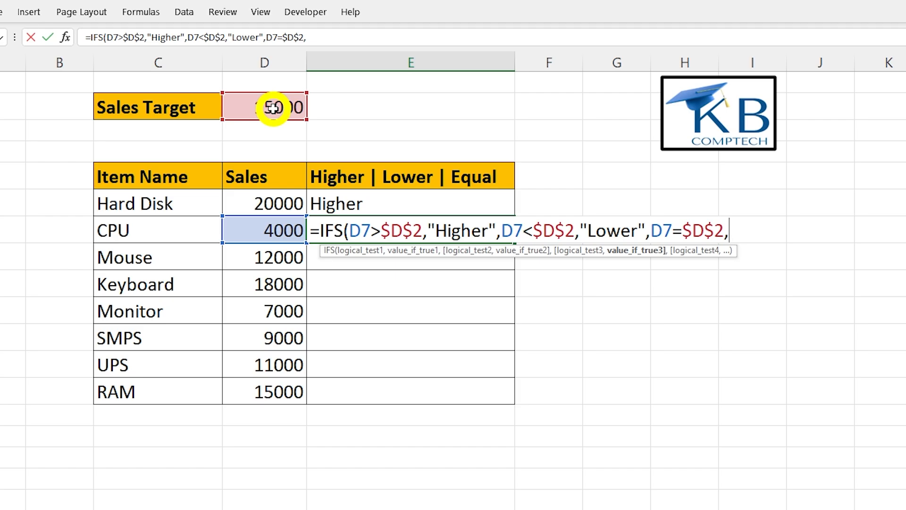
{"action": "type", "text": "\"Equal\""}
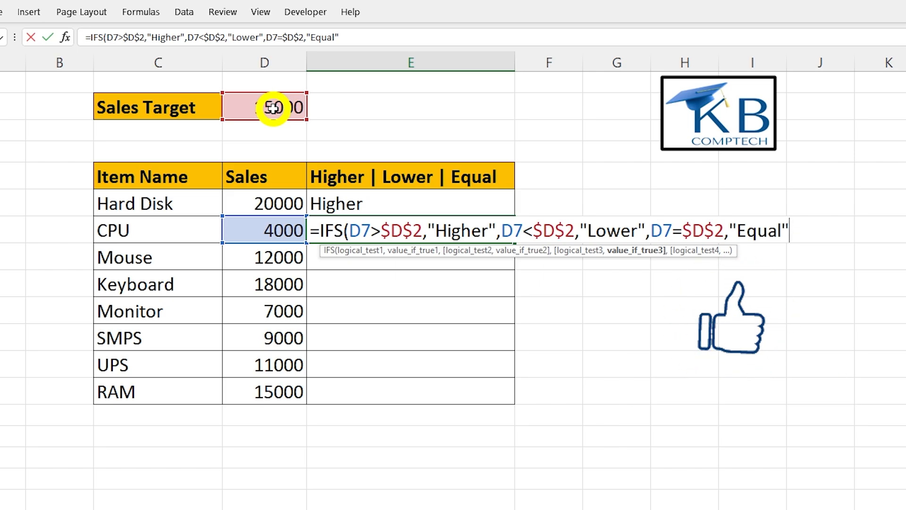
{"action": "type", "text": ")"}
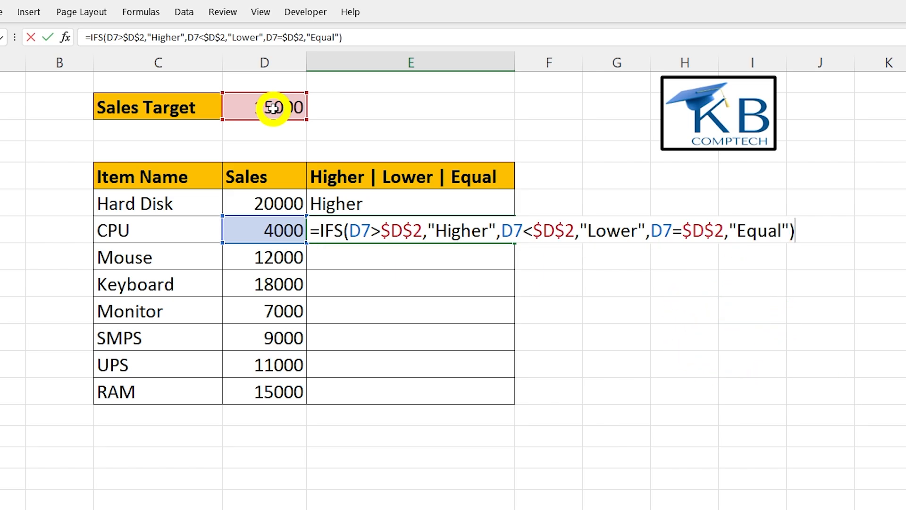
{"action": "key", "text": "Return"}
{"action": "left_click", "coordinate": [374, 231]}
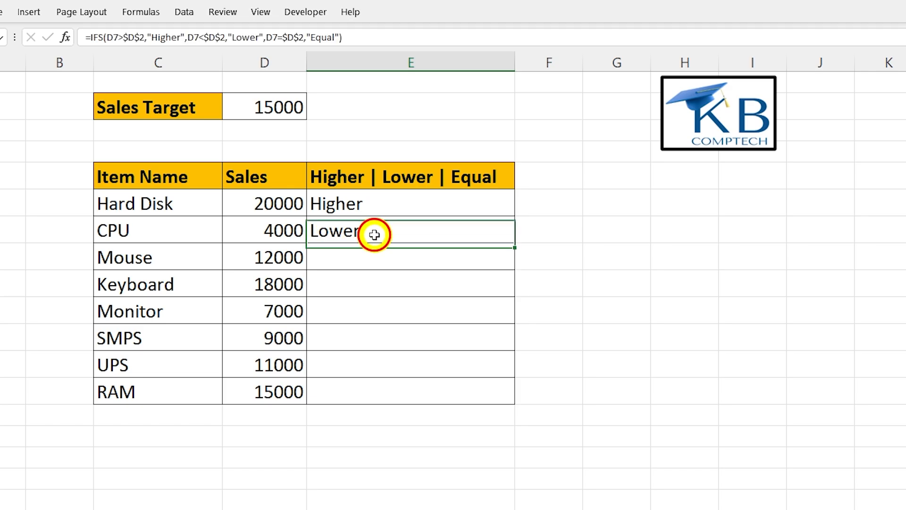
{"action": "double_click", "coordinate": [514, 243]}
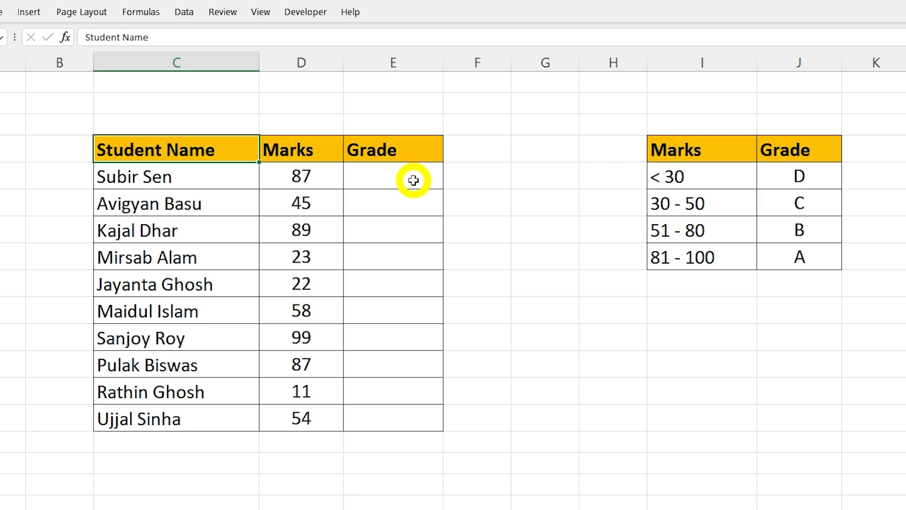
Step: Start an IFS formula in E5 of the student grade table, returning "D" when D5 is below 30
{"action": "left_click", "coordinate": [383, 178]}
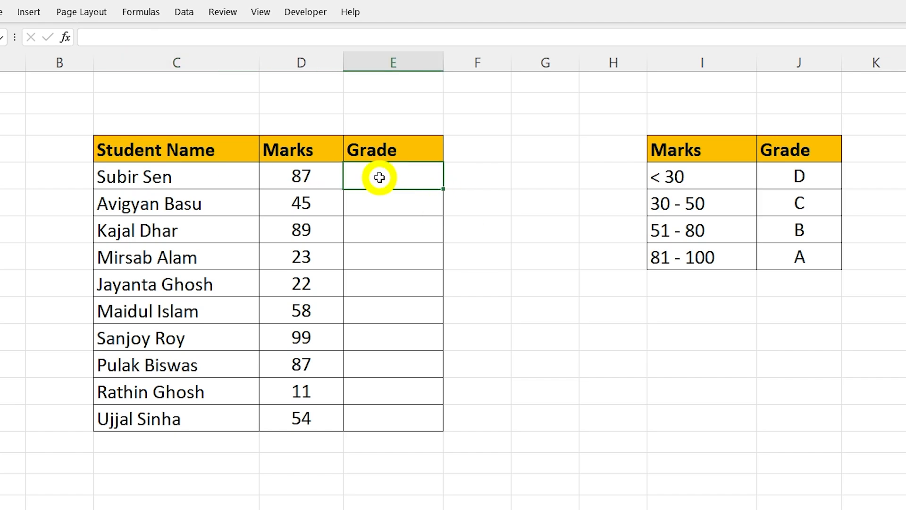
{"action": "type", "text": "=ifs"}
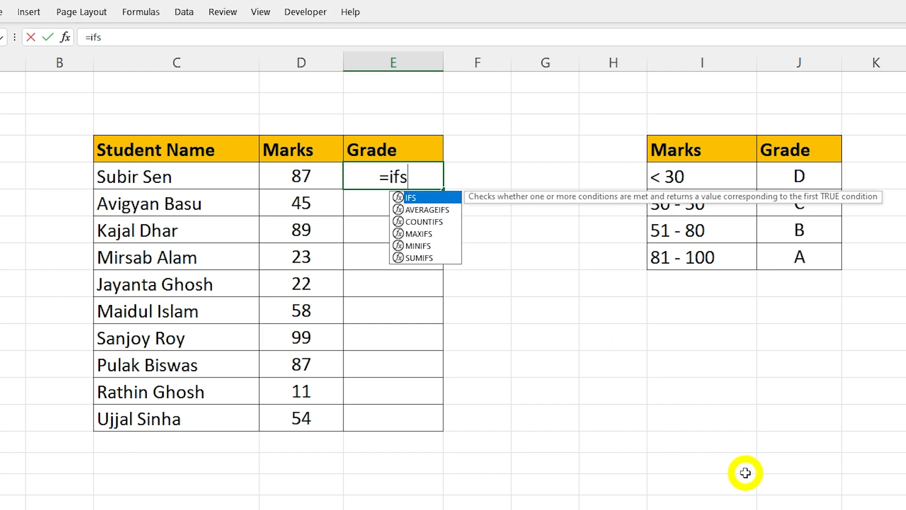
{"action": "type", "text": "("}
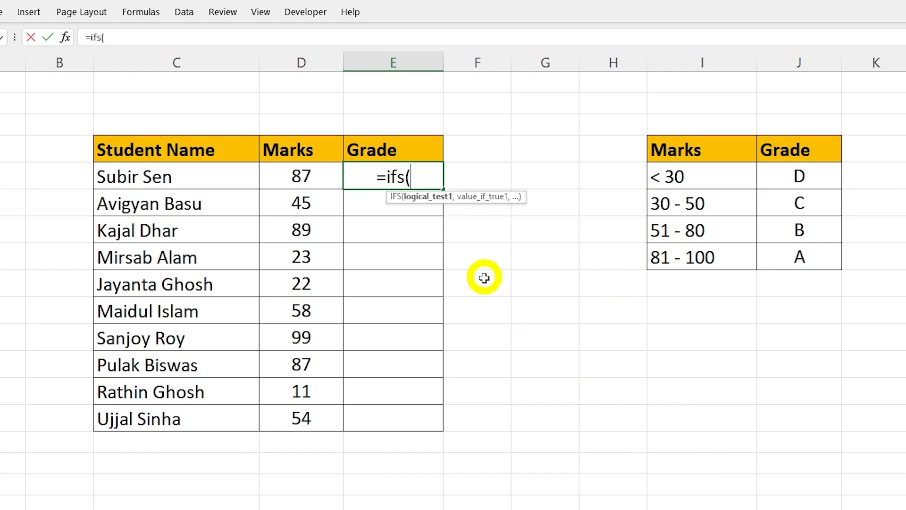
{"action": "left_click", "coordinate": [294, 176]}
{"action": "type", "text": "<"}
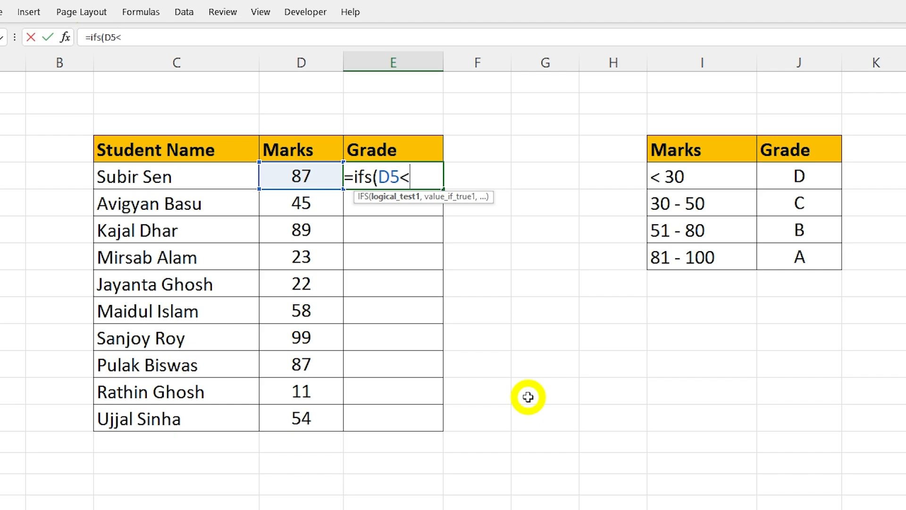
{"action": "type", "text": "30,\""}
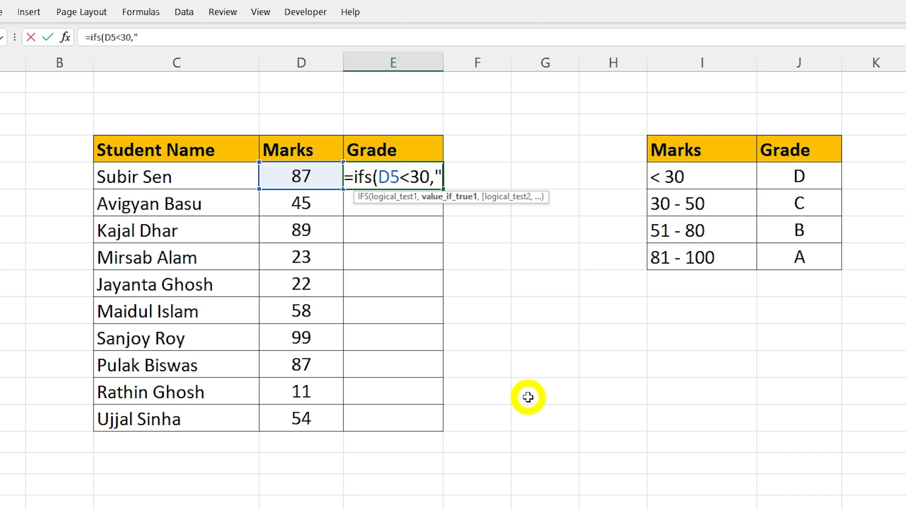
{"action": "type", "text": "D\","}
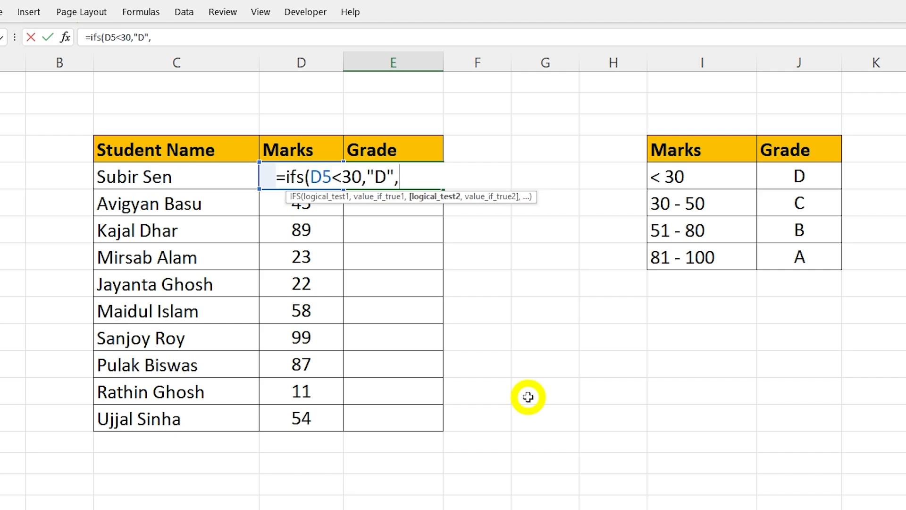
Step: Add a second IFS condition in E5 returning "C" when D5 is at most 50
{"action": "key", "text": "Left"}
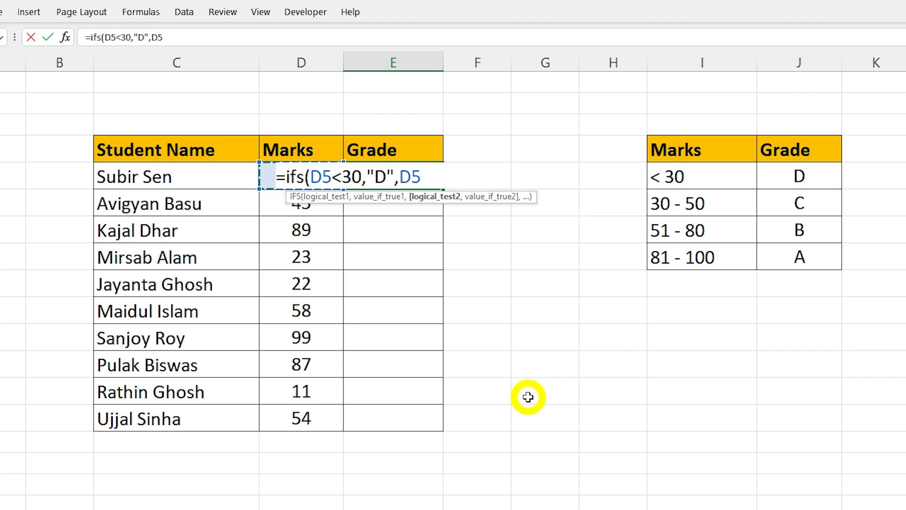
{"action": "type", "text": "<=50"}
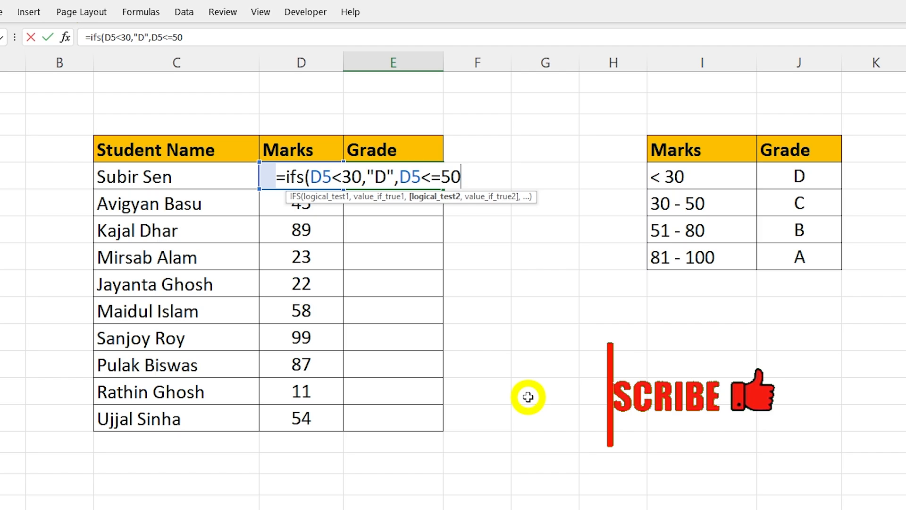
{"action": "type", "text": ",\""}
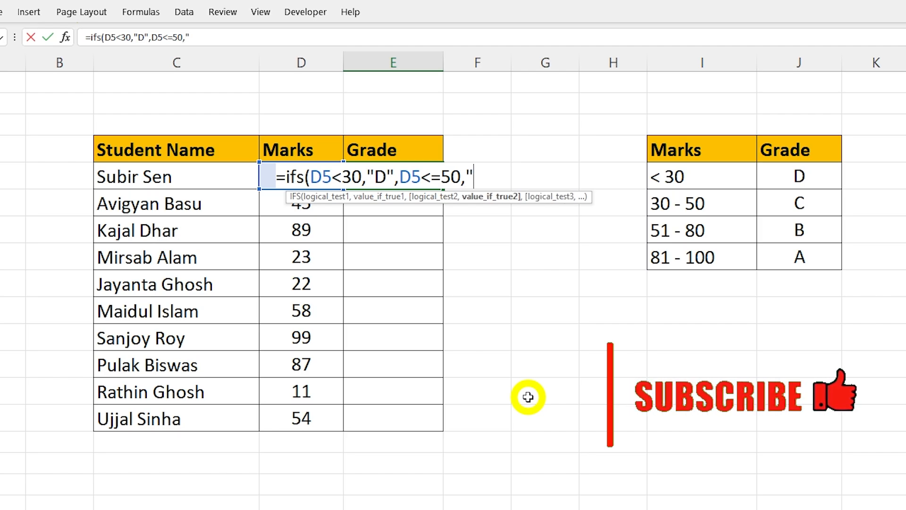
{"action": "type", "text": "C\","}
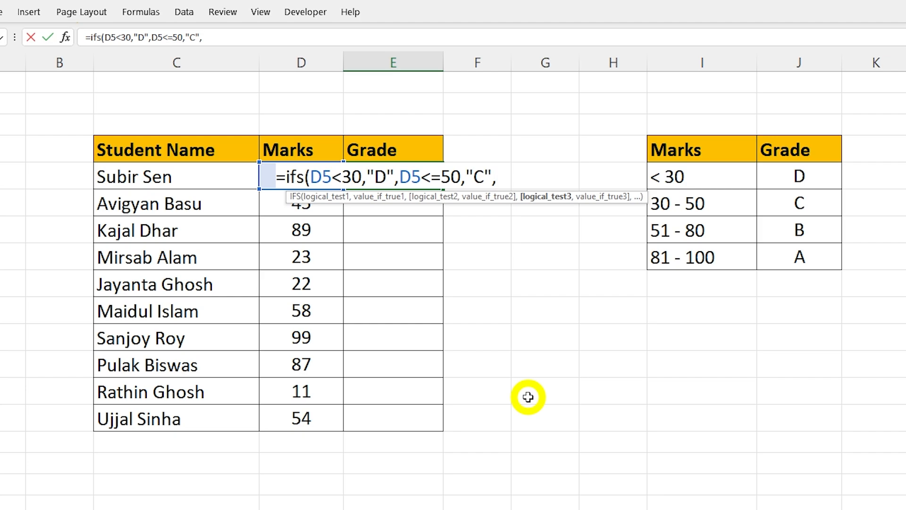
Step: Add a third IFS condition in E5 returning "B" when D5 is at most 80
{"action": "key", "text": "Left"}
{"action": "type", "text": "<"}
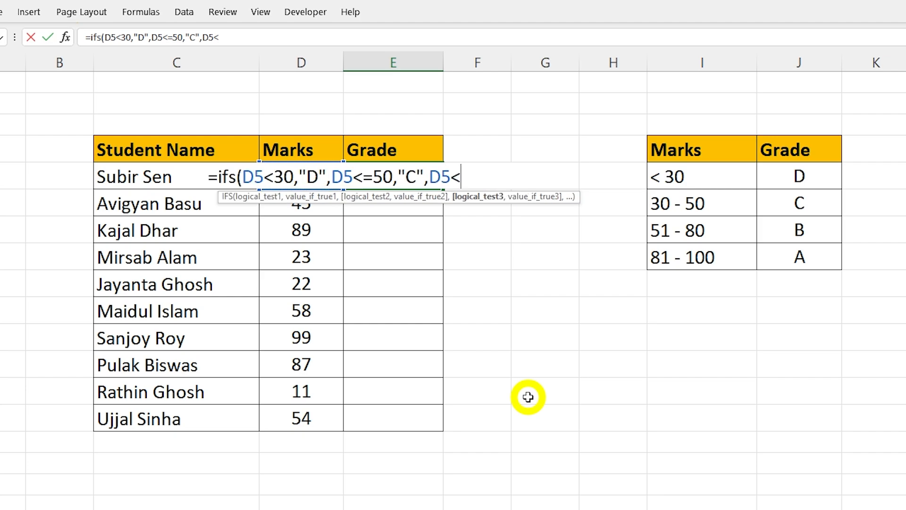
{"action": "type", "text": "=80"}
{"action": "type", "text": ",\""}
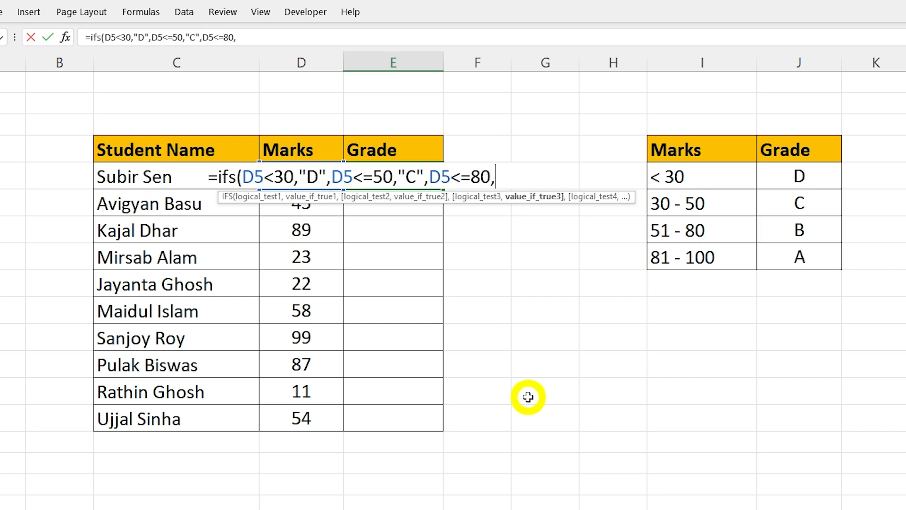
{"action": "type", "text": "B\","}
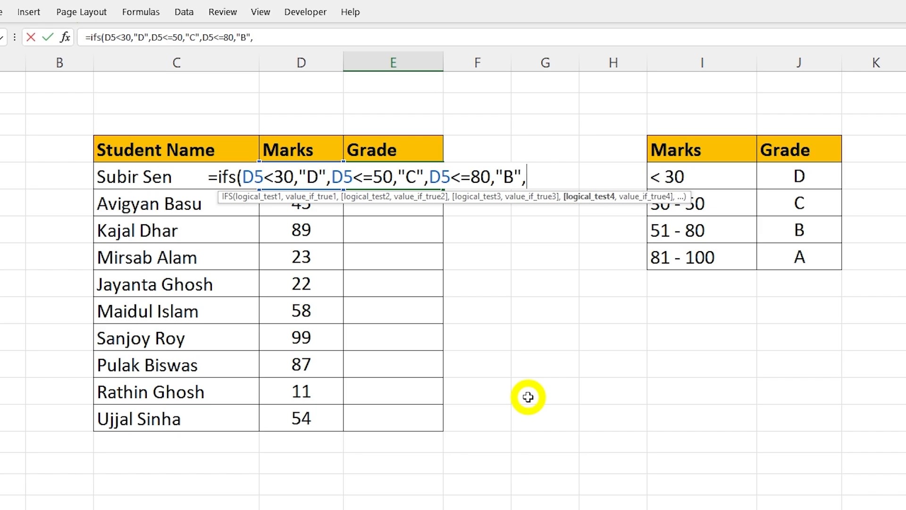
Step: Complete the IFS formula in E5 with a fourth condition returning "A" when D5 is at most 100
{"action": "type", "text": "D5<=100"}
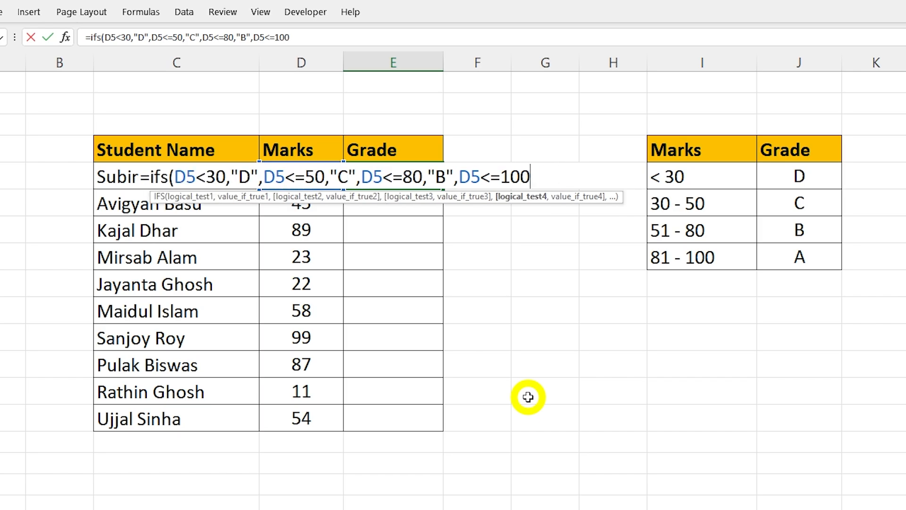
{"action": "type", "text": ","}
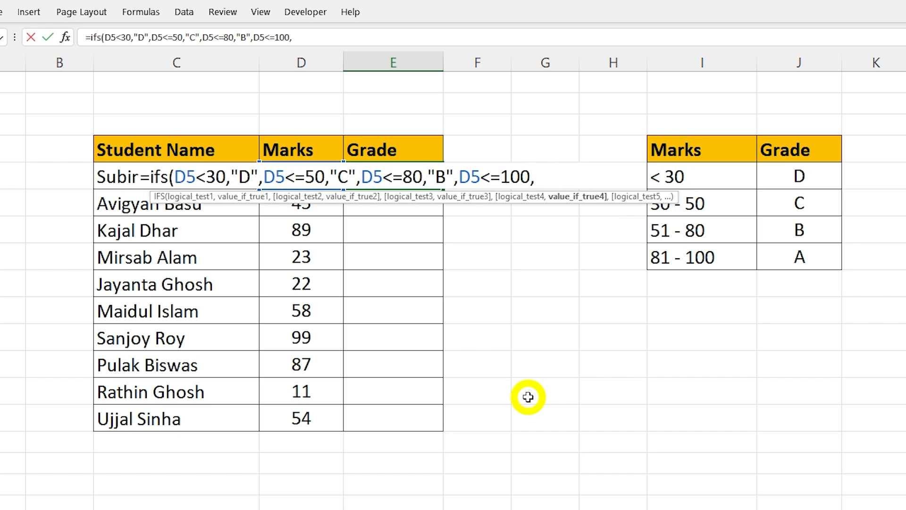
{"action": "type", "text": "\"A\":)"}
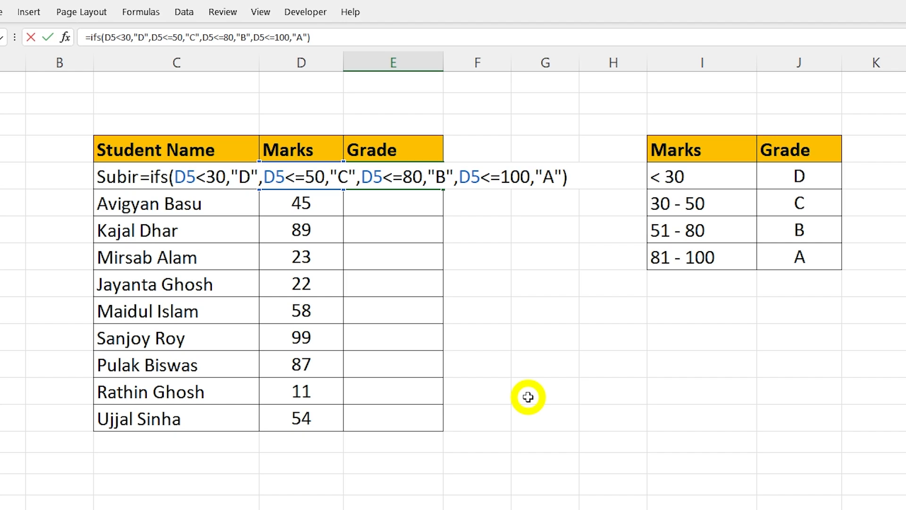
{"action": "key", "text": "Return"}
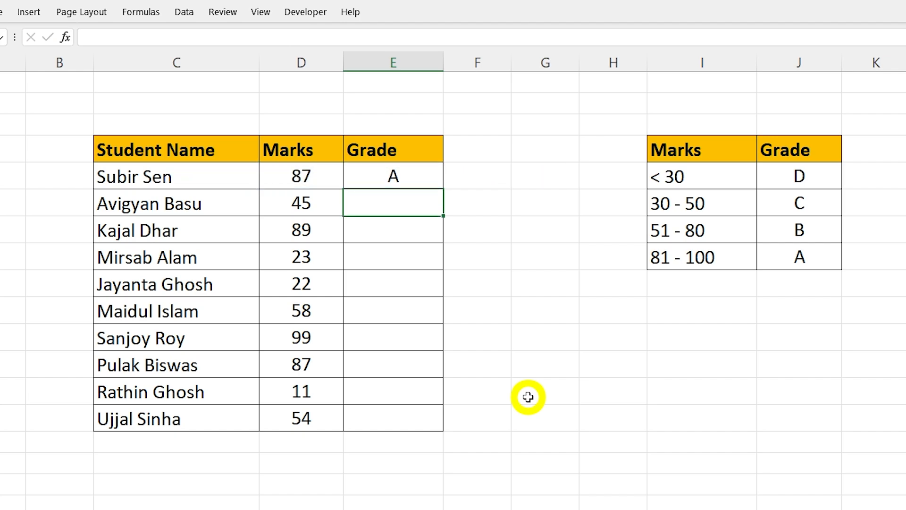
Step: Fill the IFS grade formula from E5 down to E14 for all remaining students
{"action": "left_click", "coordinate": [404, 183]}
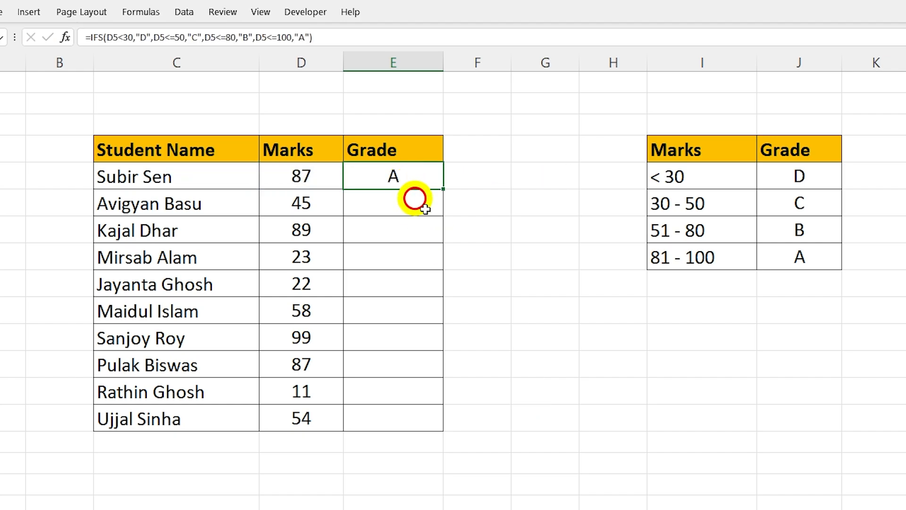
{"action": "double_click", "coordinate": [442, 189]}
{"action": "left_click", "coordinate": [392, 185]}
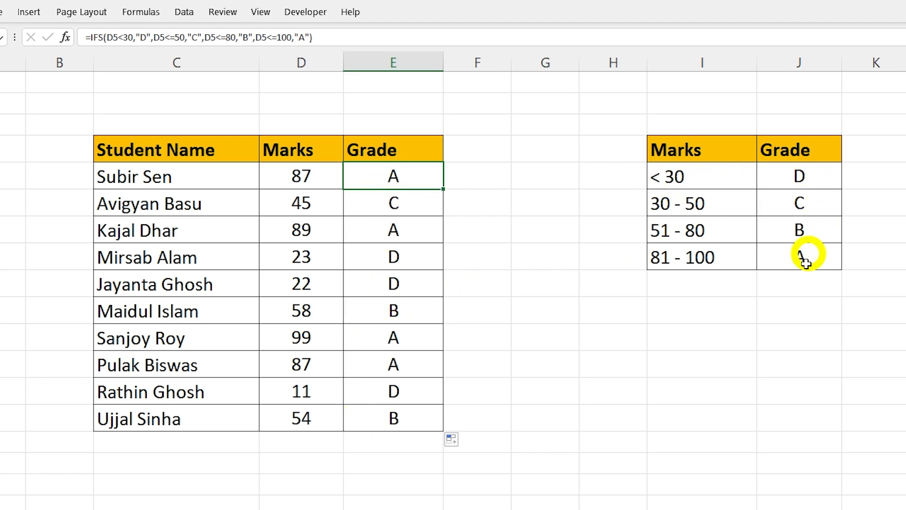
{"action": "left_click", "coordinate": [156, 152]}
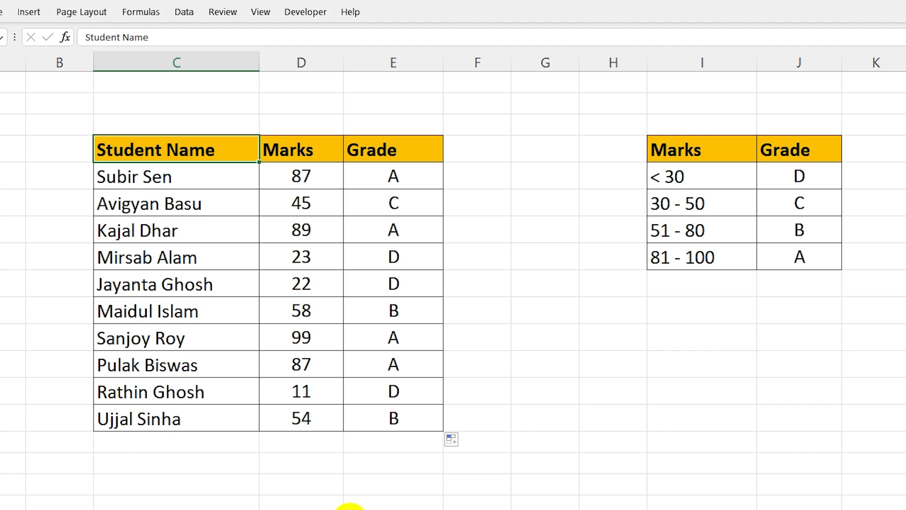